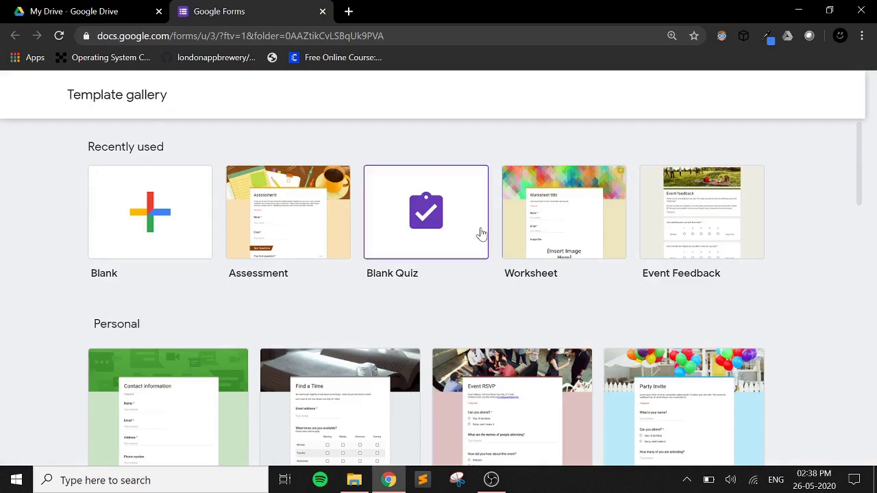
Step: Browse the template gallery, look through the Assessment template's layout and questions, and return to the gallery
left_click_drag(860, 198, 868, 444)
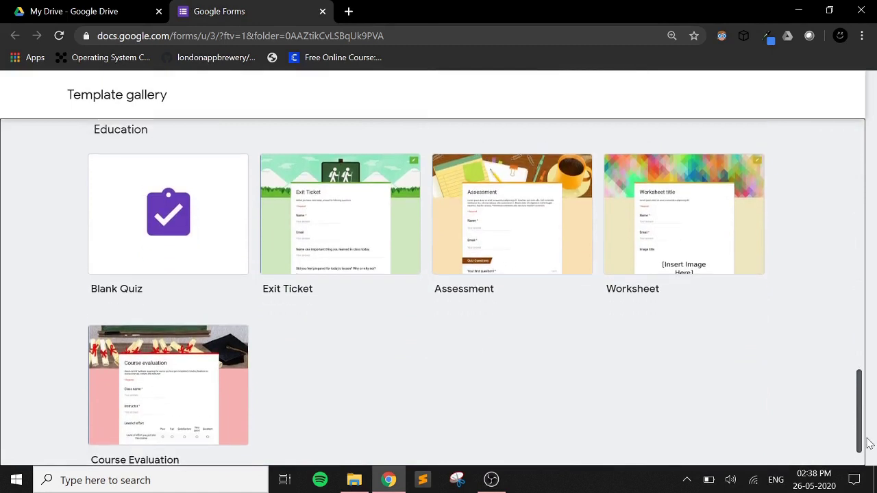
left_click(488, 229)
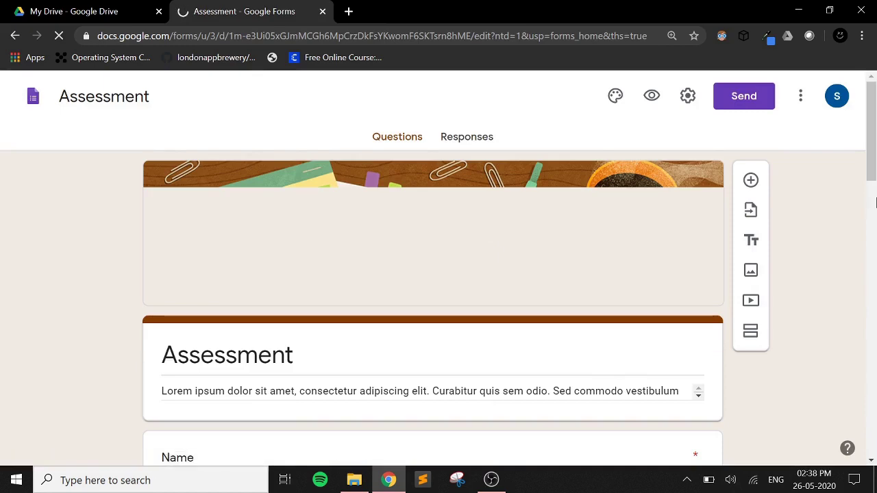
scroll(874, 185, "down", 4)
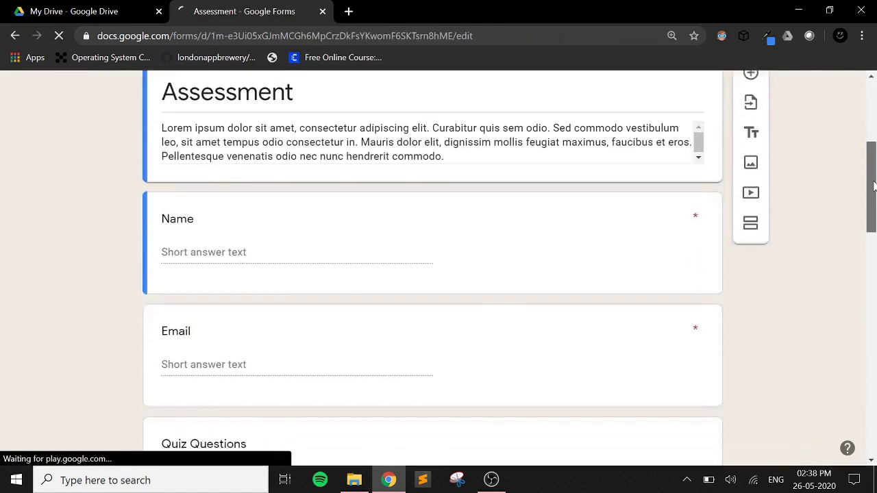
left_click_drag(875, 185, 856, 121)
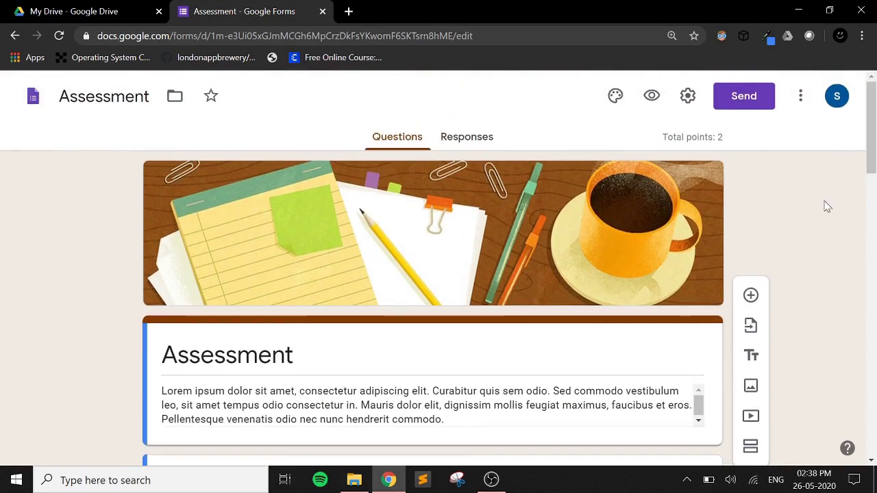
left_click(9, 36)
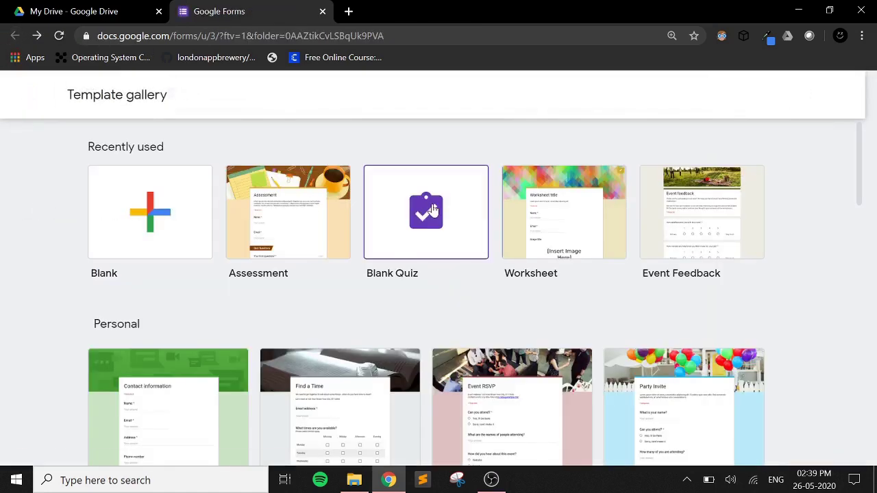
Step: Create a form from the Blank Quiz template and open its quiz settings
left_click(433, 209)
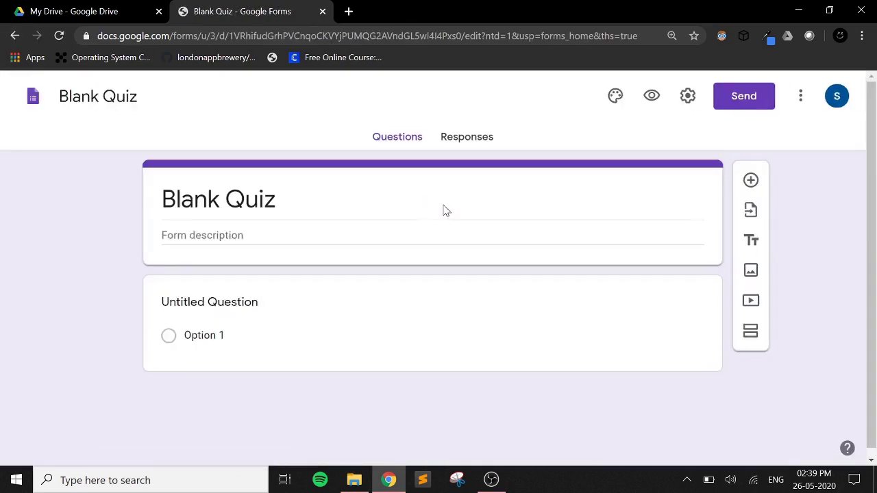
left_click(688, 104)
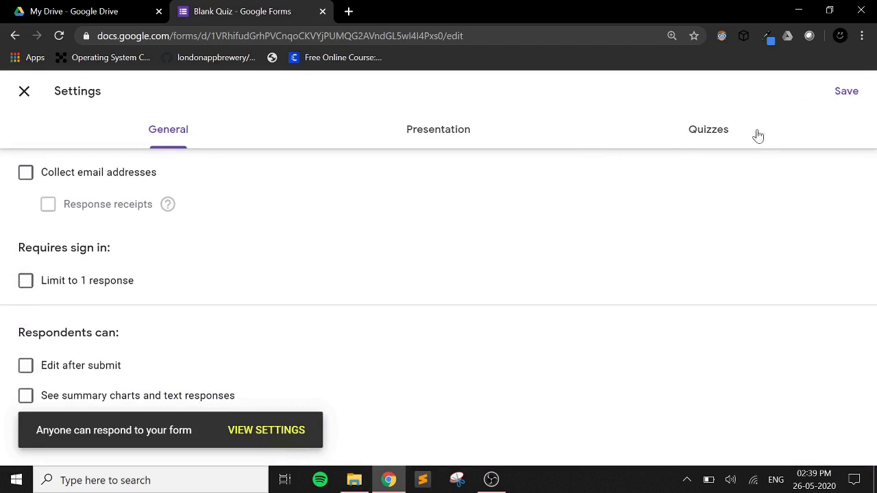
left_click(706, 134)
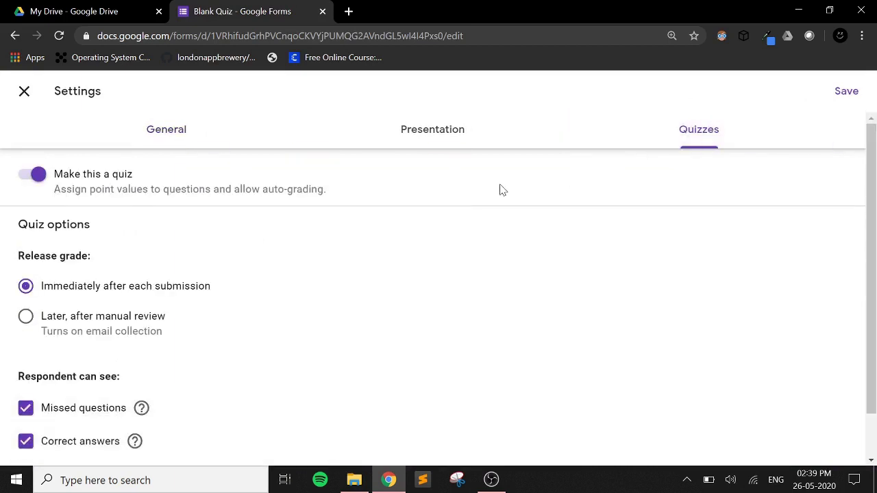
Step: Examine the quiz options for releasing grades and for what respondents can see
left_click_drag(875, 315, 875, 333)
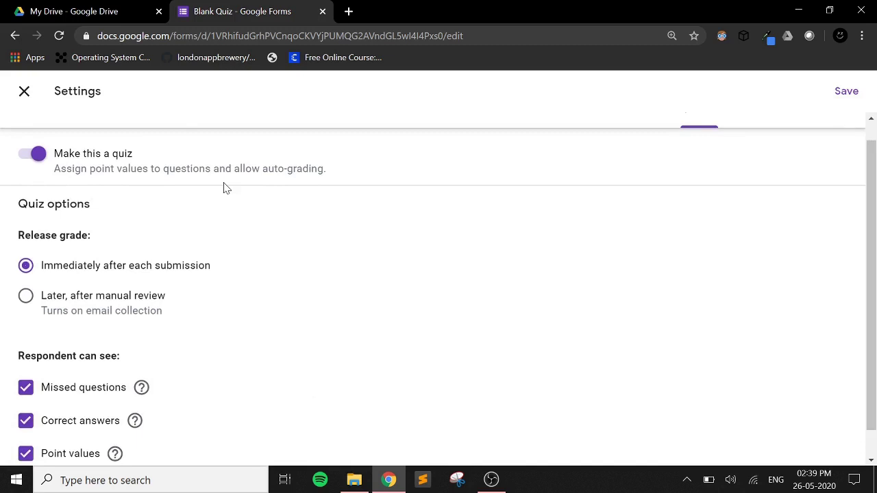
scroll(582, 217, "up", 1)
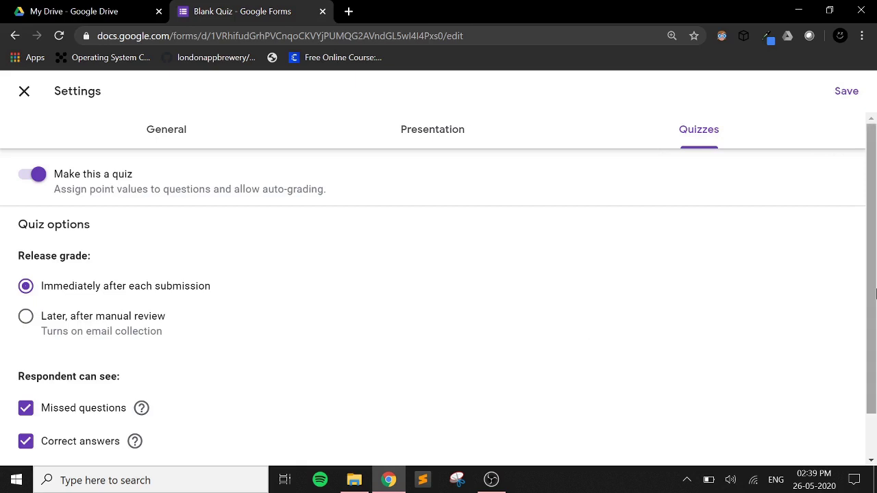
left_click_drag(876, 293, 876, 332)
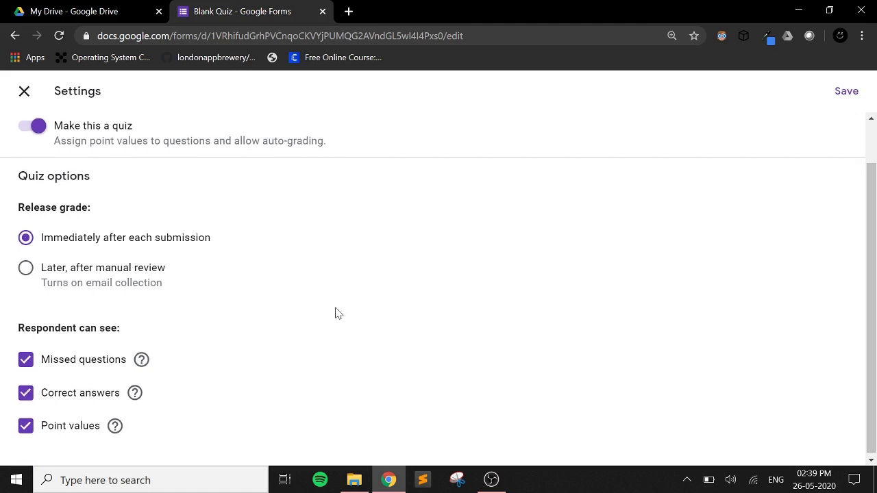
left_click_drag(876, 267, 871, 270)
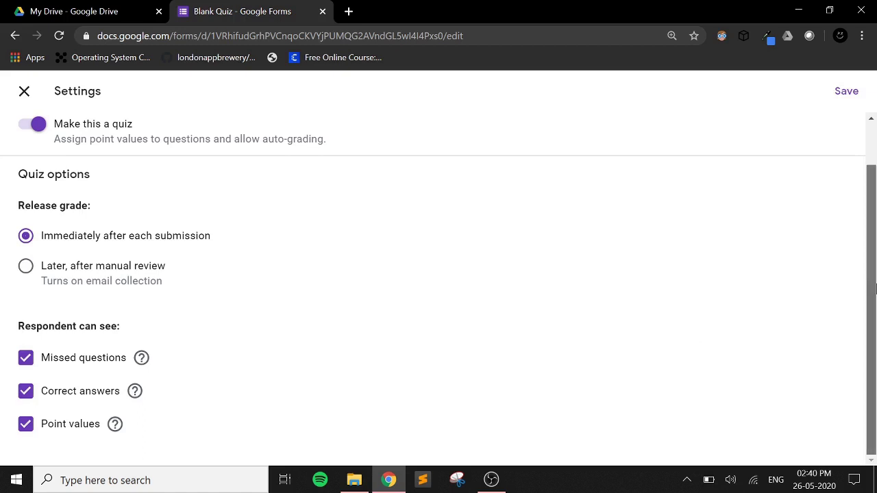
left_click_drag(875, 288, 875, 274)
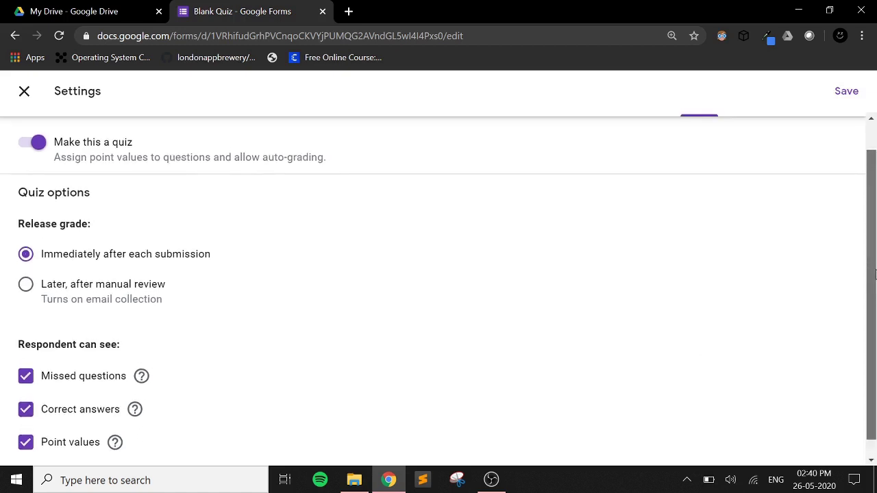
scroll(876, 274, "up", 1)
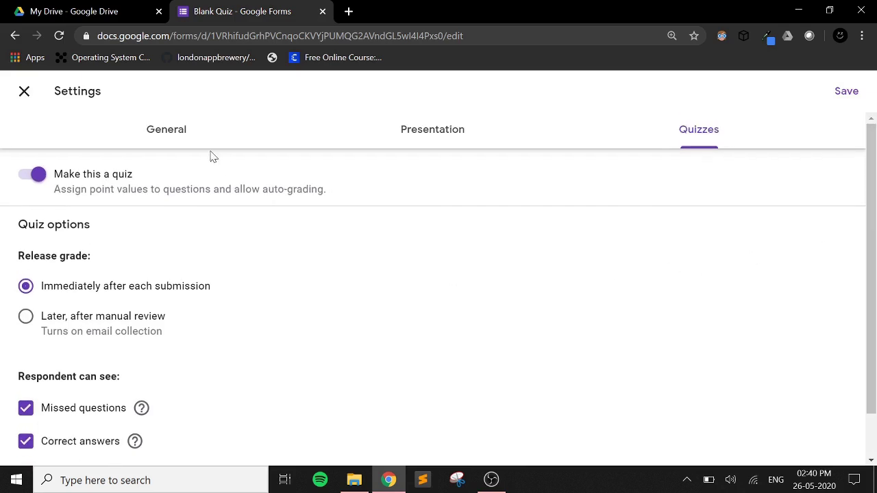
Step: Turn on collecting email addresses and enable response receipts in the form's general settings
left_click(184, 143)
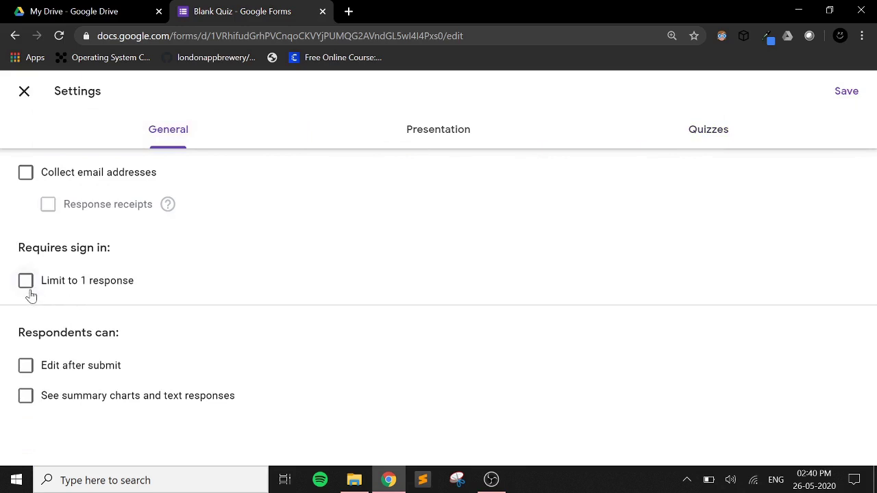
left_click(27, 173)
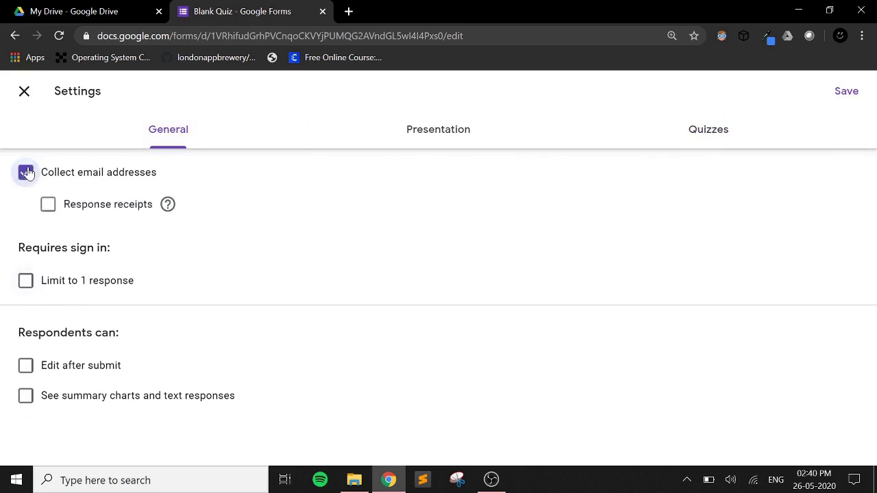
left_click(44, 218)
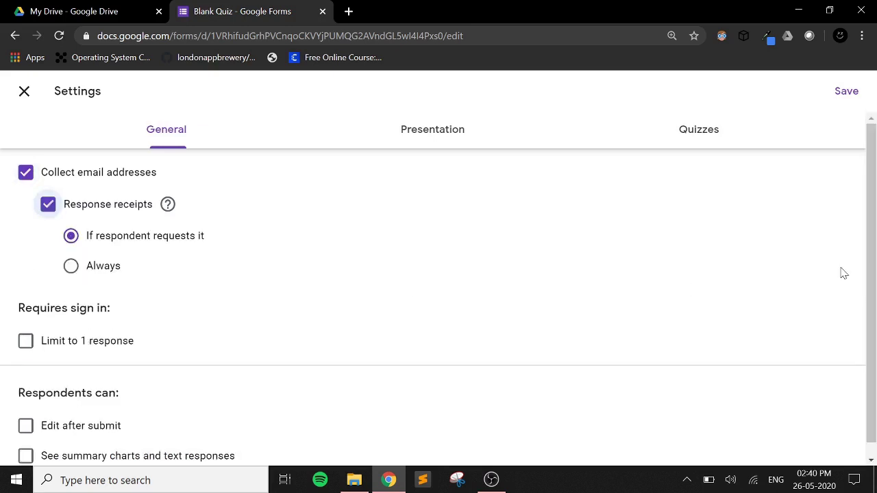
Step: Limit the quiz to 1 response per respondent and review the options for what respondents can do
scroll(873, 291, "down", 1)
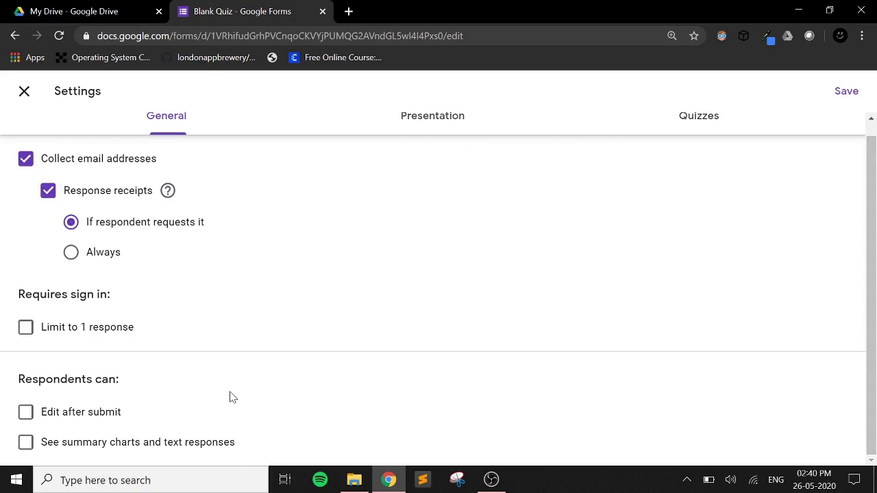
left_click(21, 330)
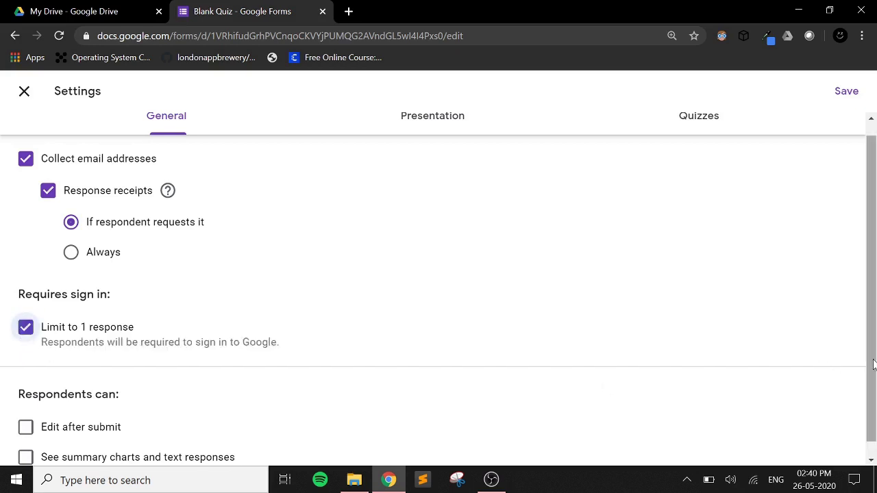
scroll(875, 389, "down", 1)
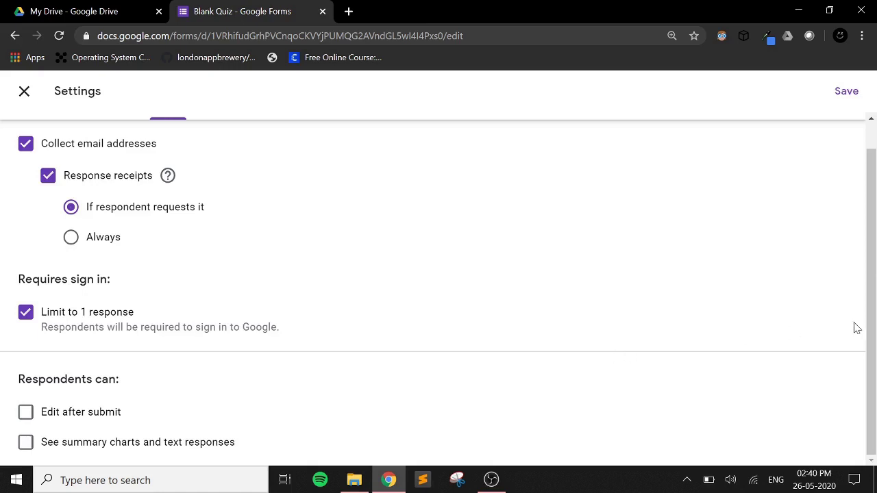
mouse_move(872, 324)
left_mouse_down()
mouse_move(872, 303)
mouse_move(872, 334)
left_mouse_up()
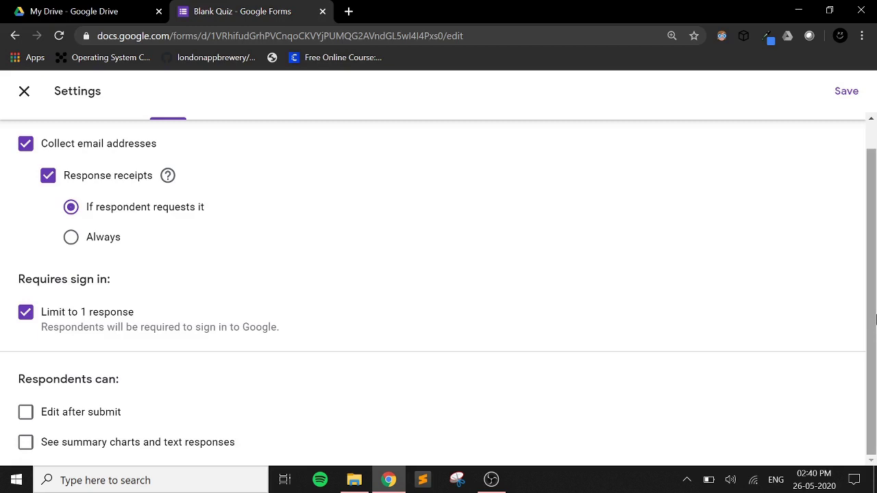
left_click_drag(876, 318, 875, 319)
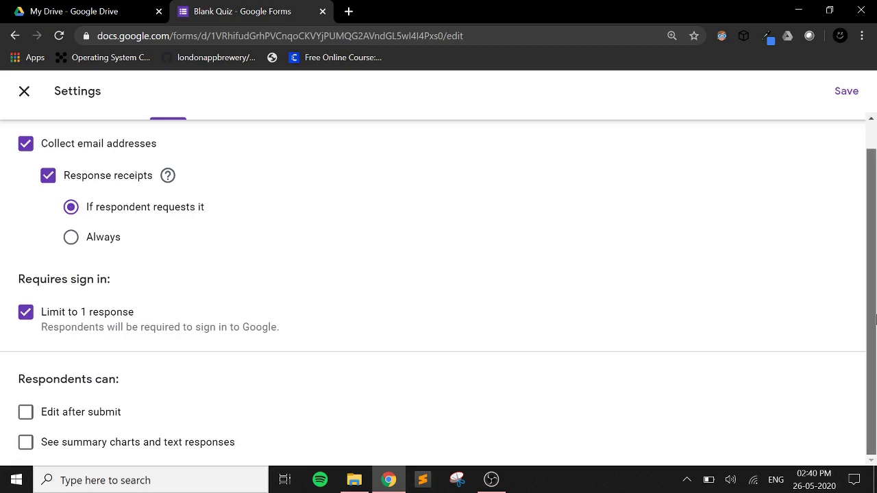
left_click_drag(876, 318, 875, 292)
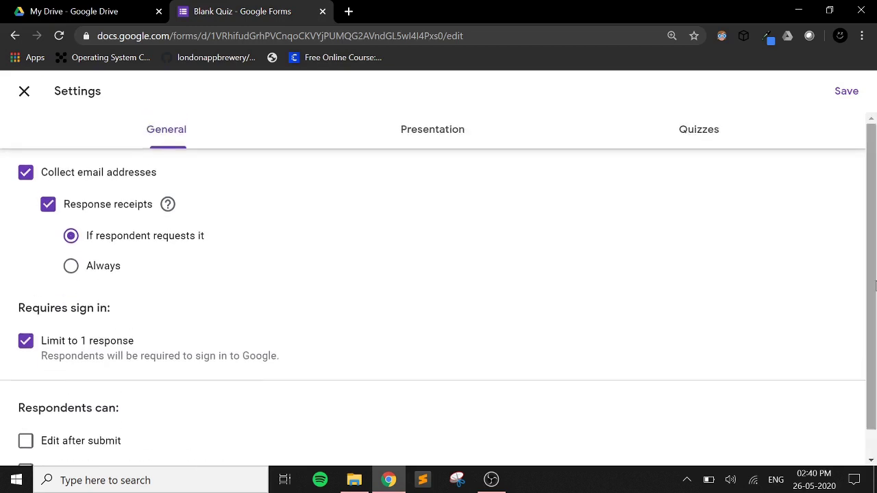
Step: Enable the progress bar and shuffled question order in the presentation settings, and save the settings
left_click(446, 147)
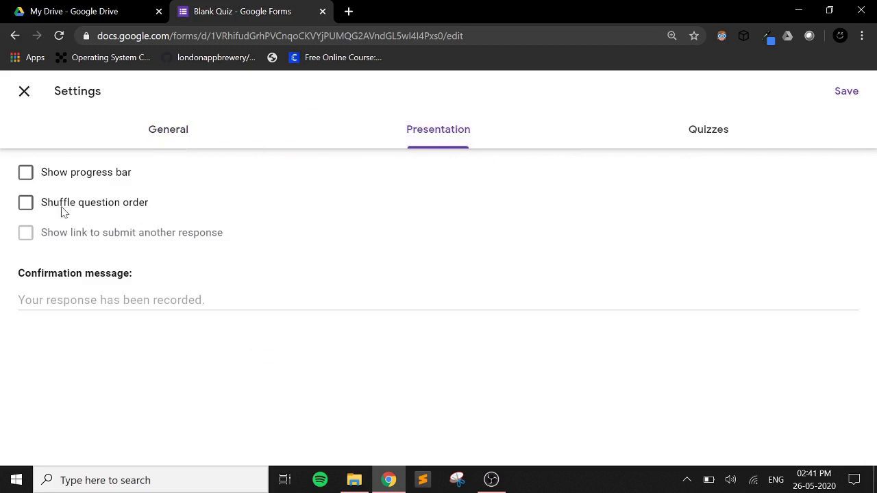
left_click(28, 180)
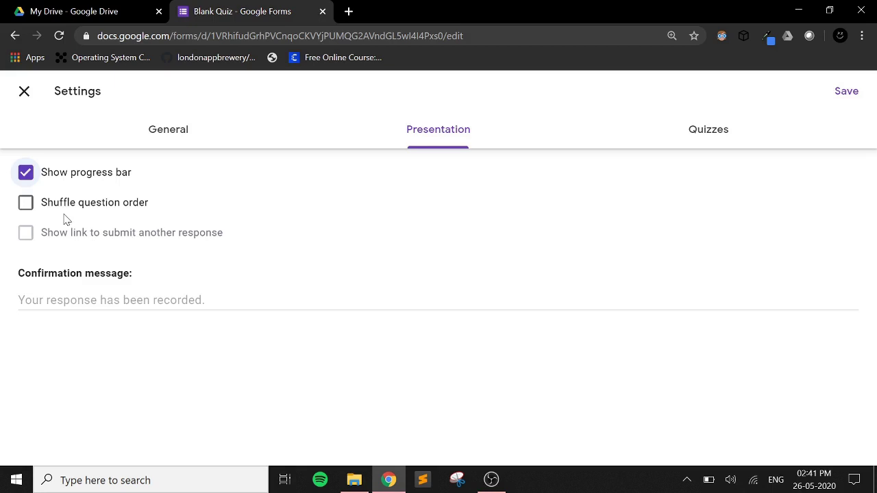
left_click(25, 206)
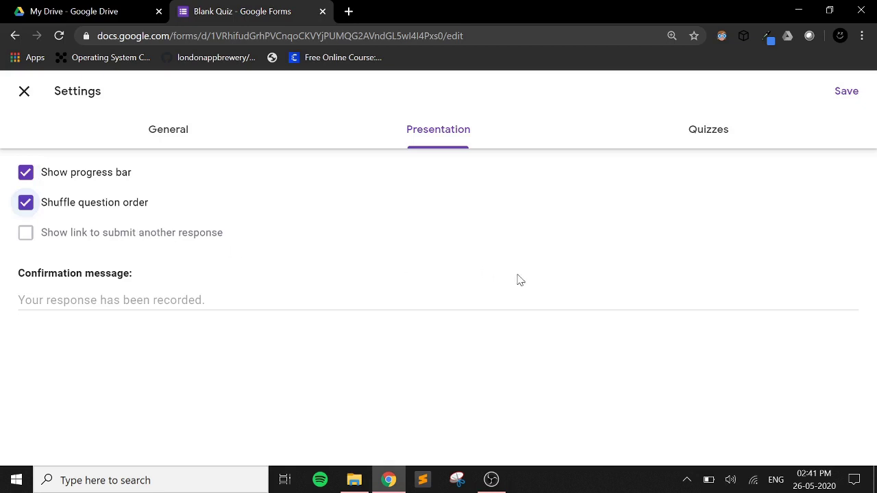
left_click(840, 105)
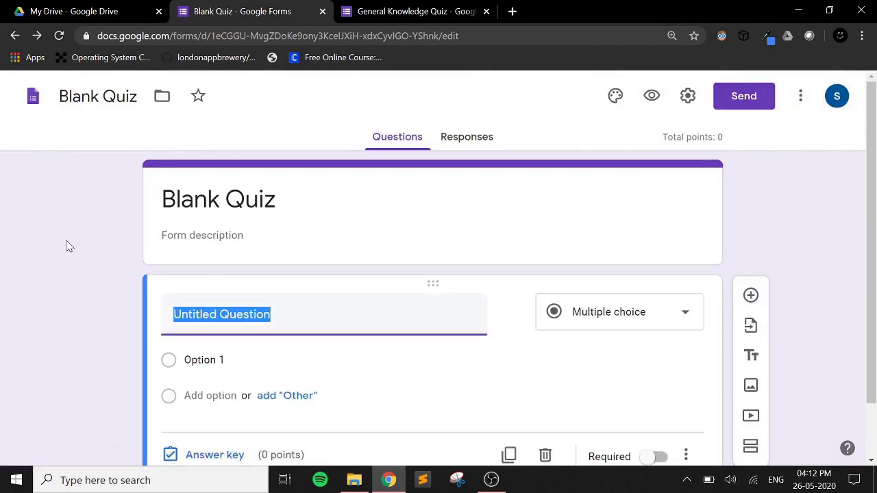
Step: In the General Knowledge Quiz form, make the question "Whose birthday is celebrated as Teacher's day?" required
left_click(385, 12)
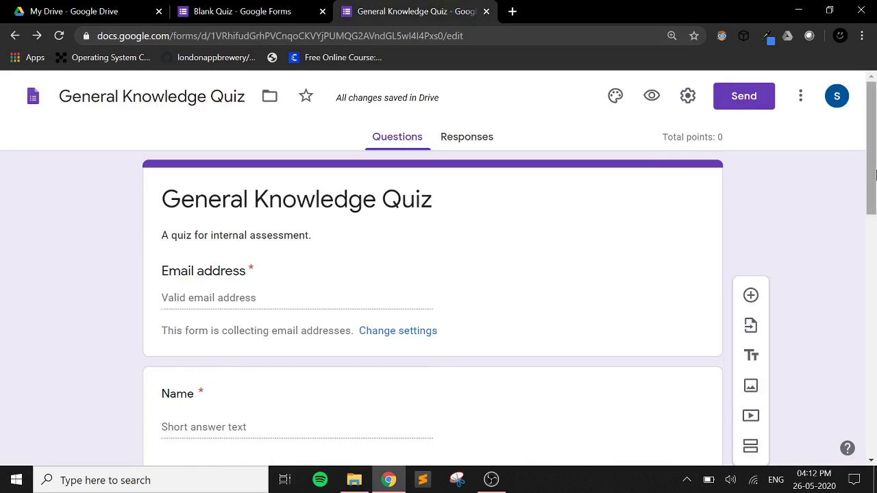
left_click_drag(876, 177, 861, 142)
left_click_drag(869, 175, 872, 289)
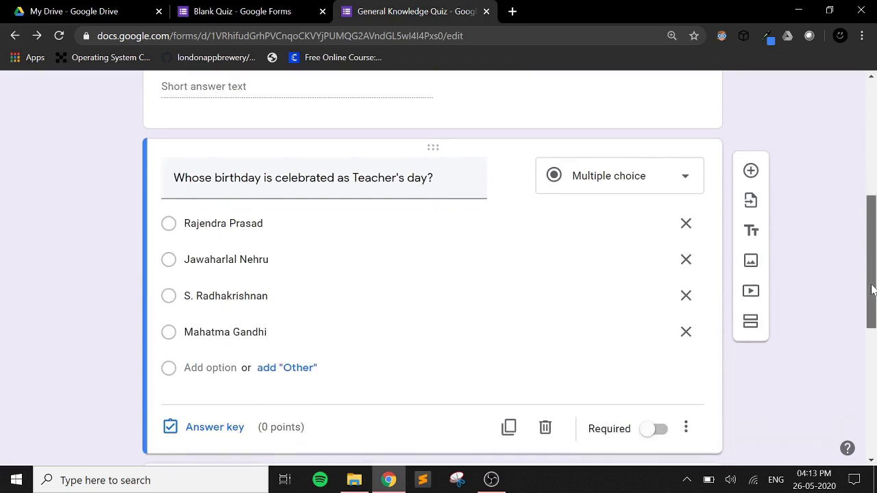
left_click(654, 430)
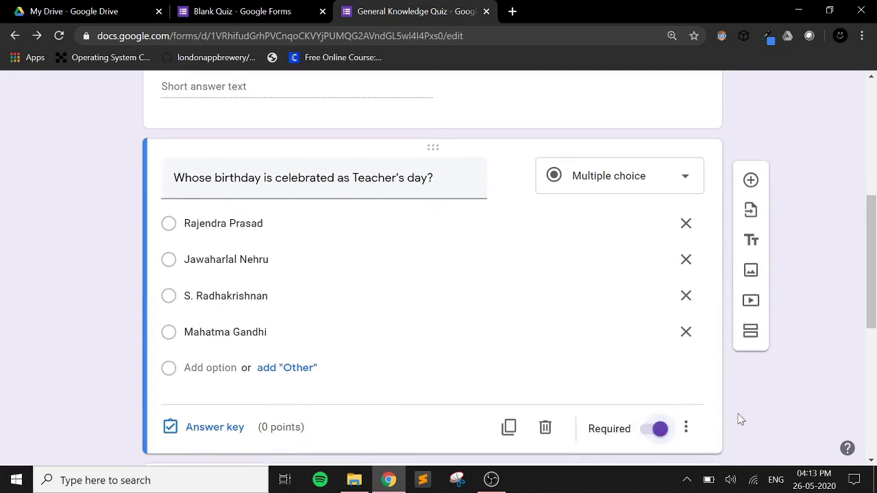
left_click_drag(872, 277, 872, 280)
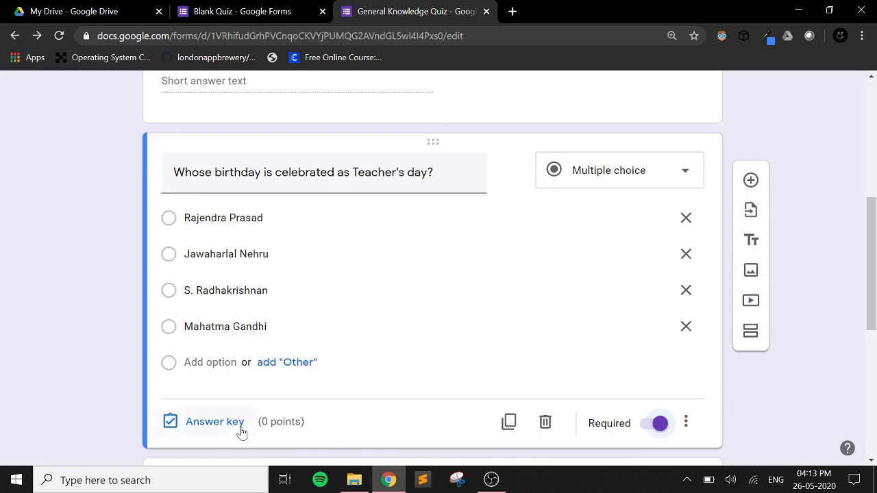
Step: In the Teacher's day question's answer key, mark S. Radhakrishnan as the correct answer and raise the point value
left_click(214, 422)
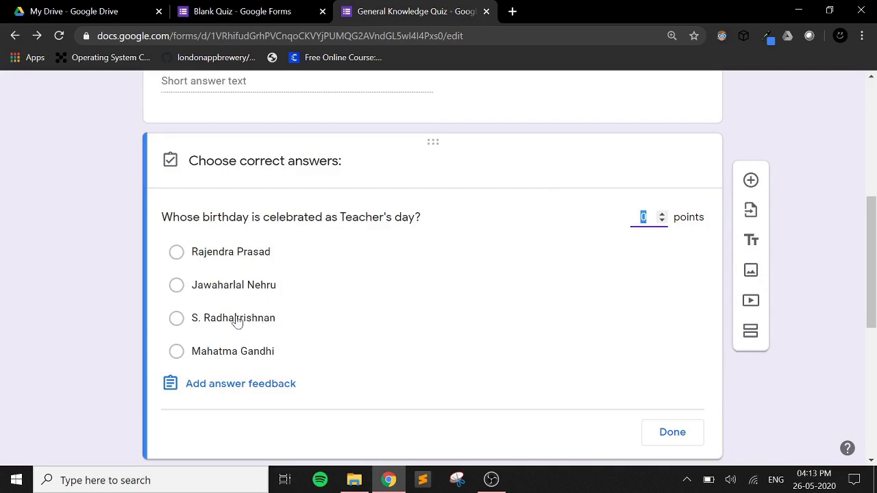
left_click(214, 320)
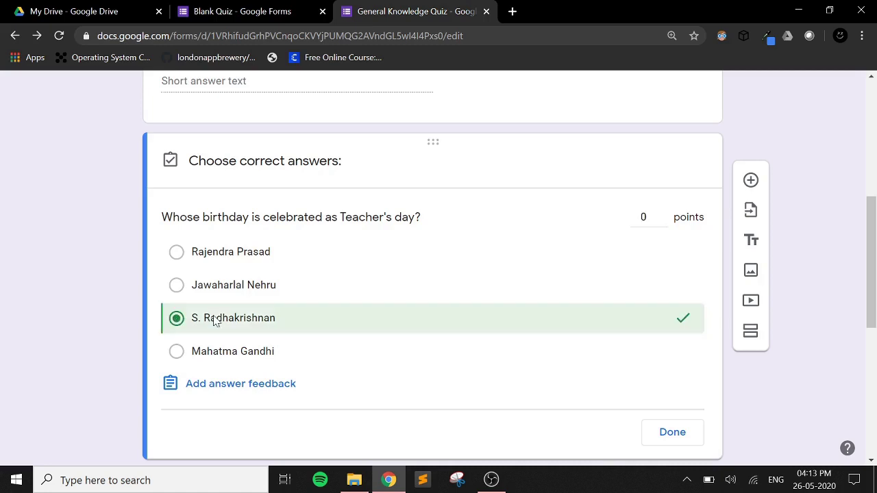
double_click(662, 217)
Step: Add answer feedback to the Teacher's day question with "Right answer is C" for incorrect answers
left_click(278, 391)
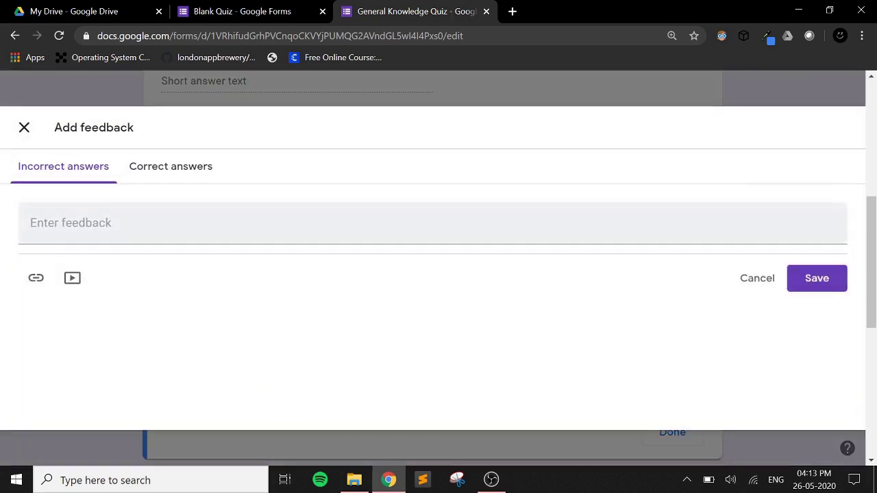
left_click(433, 223)
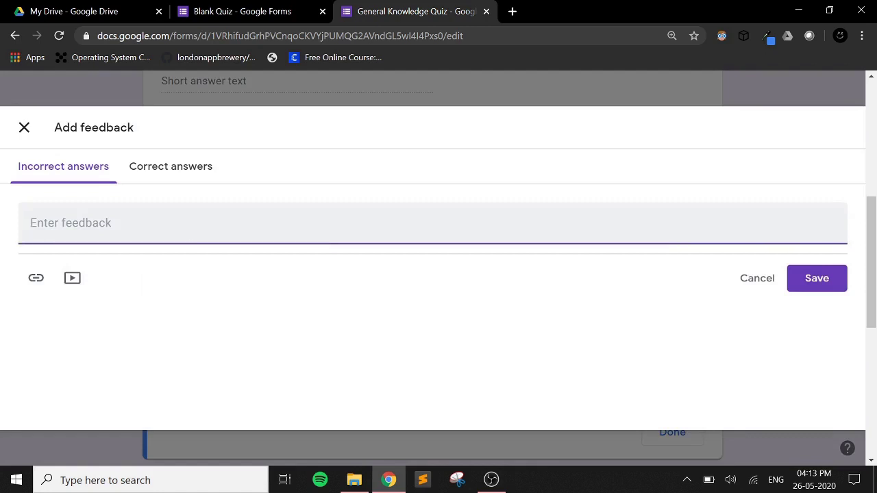
type("Right answ")
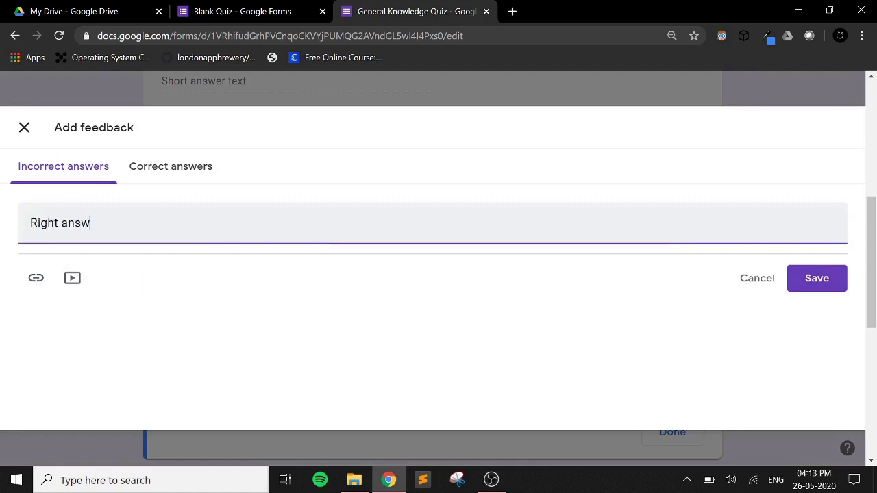
type("er is C")
Step: Enter "You are correct" as the feedback for correct answers and save the Teacher's day question's feedback
left_click(186, 173)
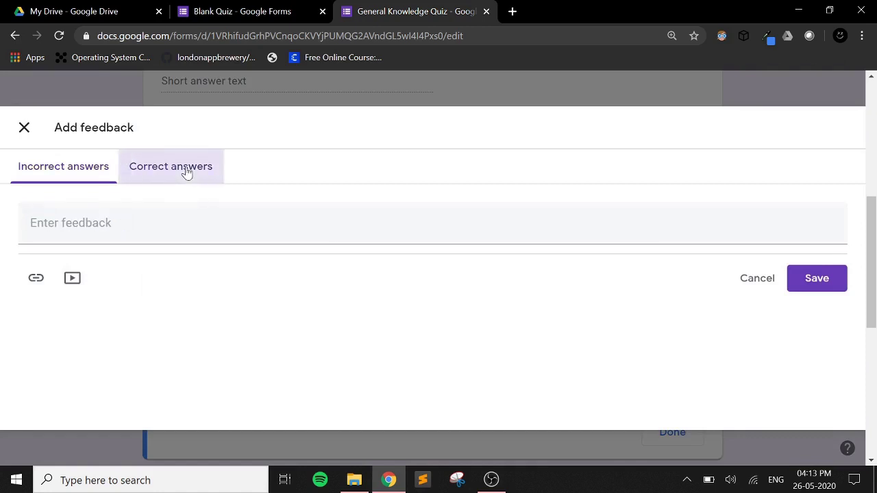
left_click(30, 222)
type("Y")
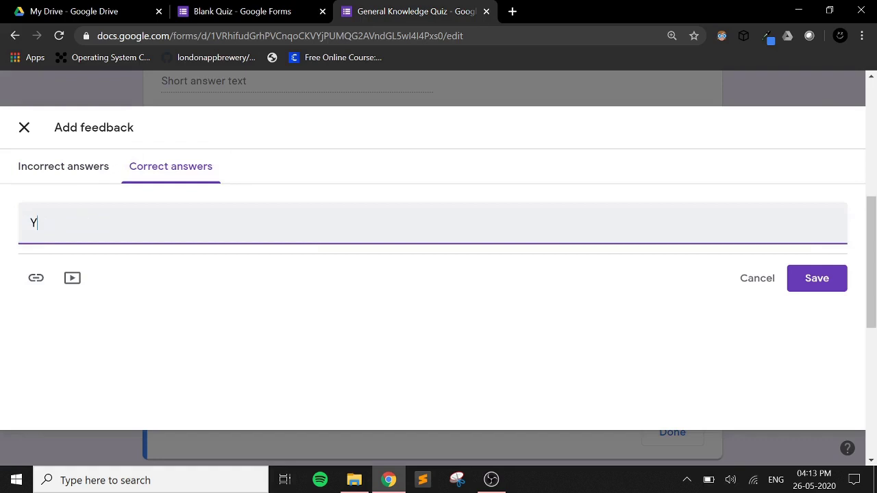
type("ou are correct")
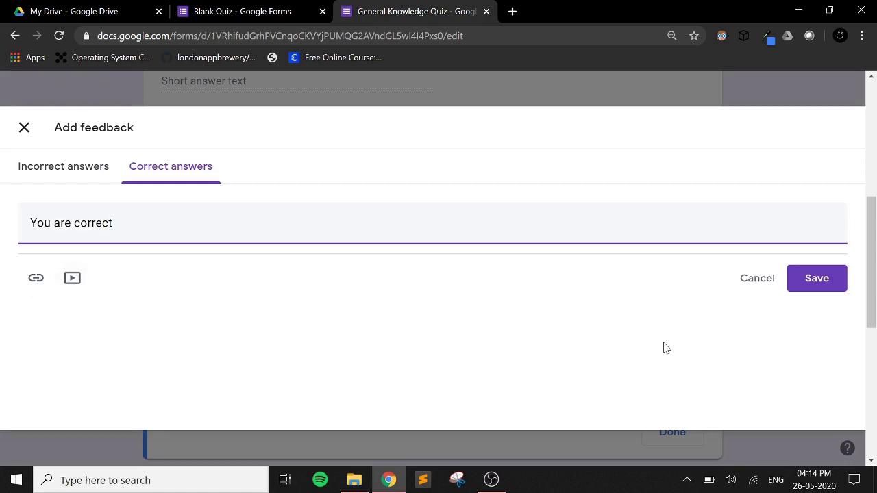
left_click(814, 293)
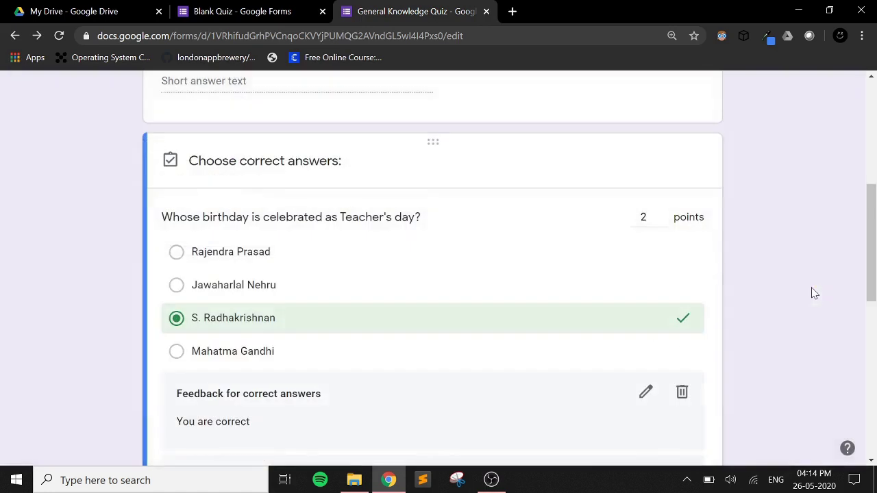
Step: In the COVID-19 question's answer key, mark "It affects the respiratory system" and "It has crown like structure" as correct, worth 2 points
left_click_drag(869, 260, 874, 388)
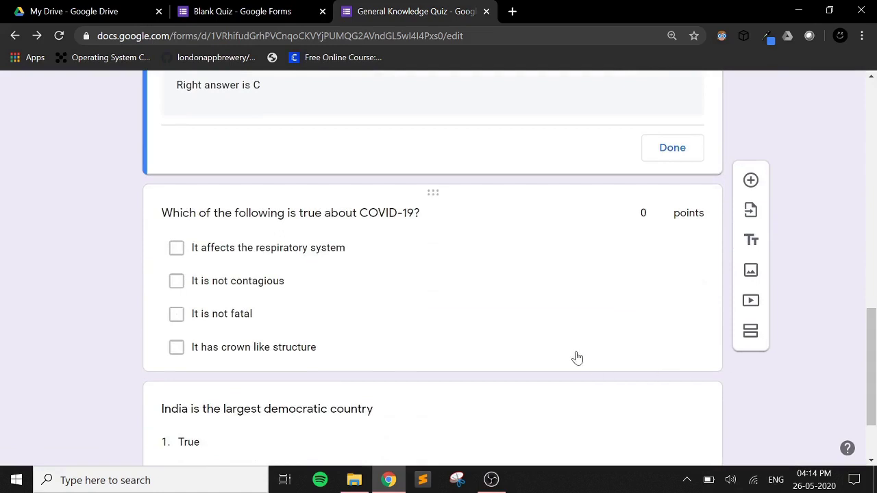
left_click(504, 321)
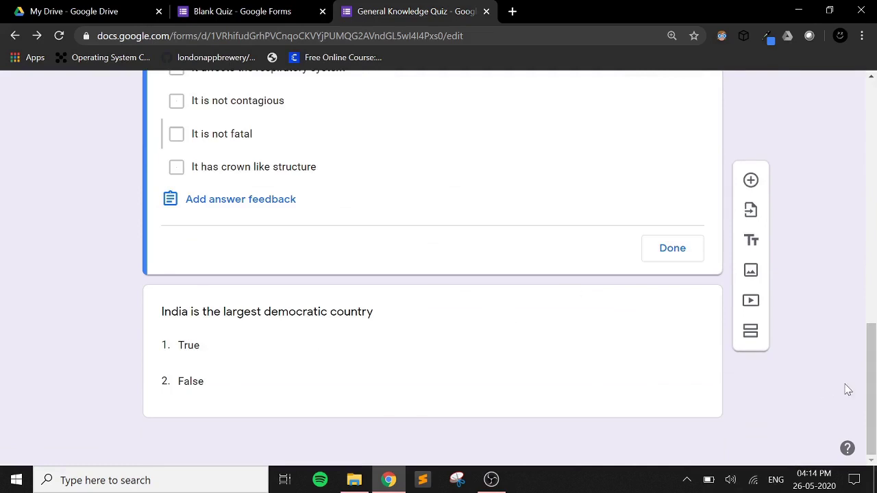
left_click_drag(865, 396, 846, 342)
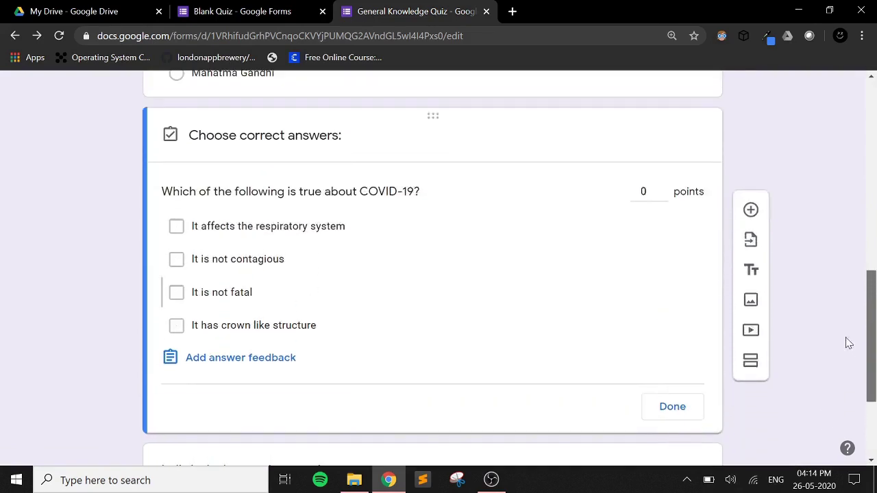
left_click(177, 229)
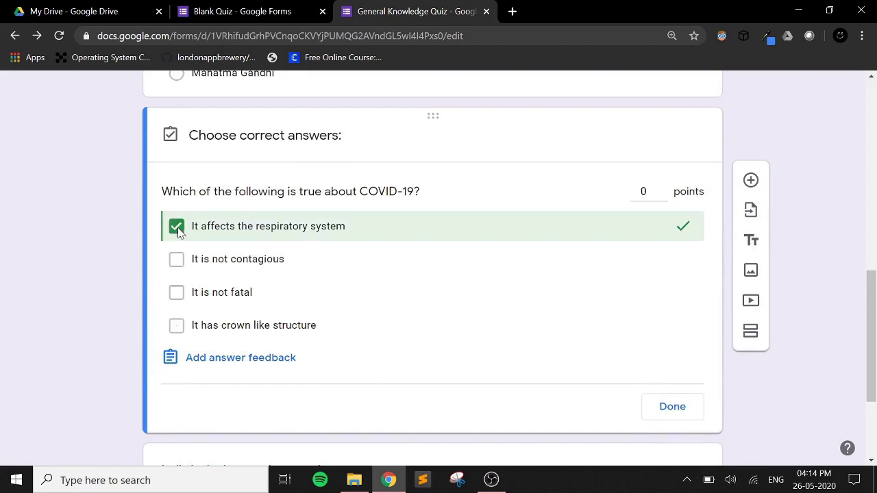
left_click(180, 331)
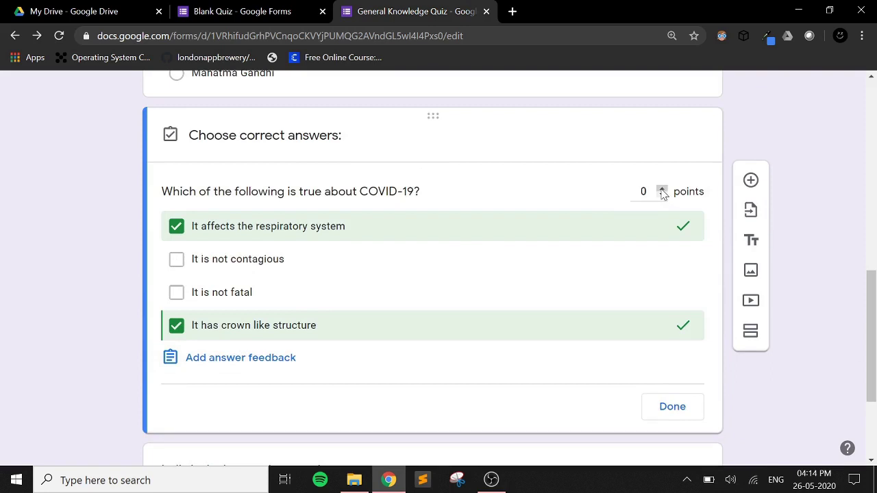
left_click(662, 190)
left_click(662, 190)
left_click(660, 406)
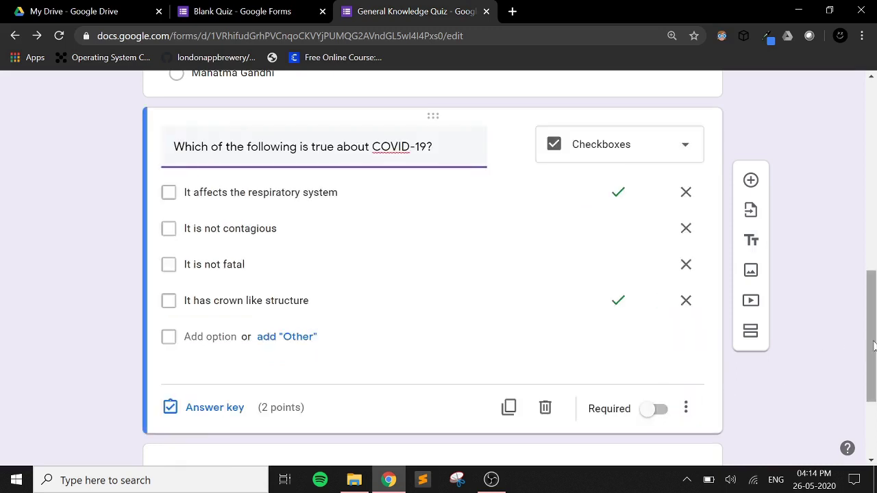
Step: In the answer key of "India is the largest democratic country", mark True as correct and assign 2 points
left_click_drag(875, 348, 872, 410)
left_click(355, 365)
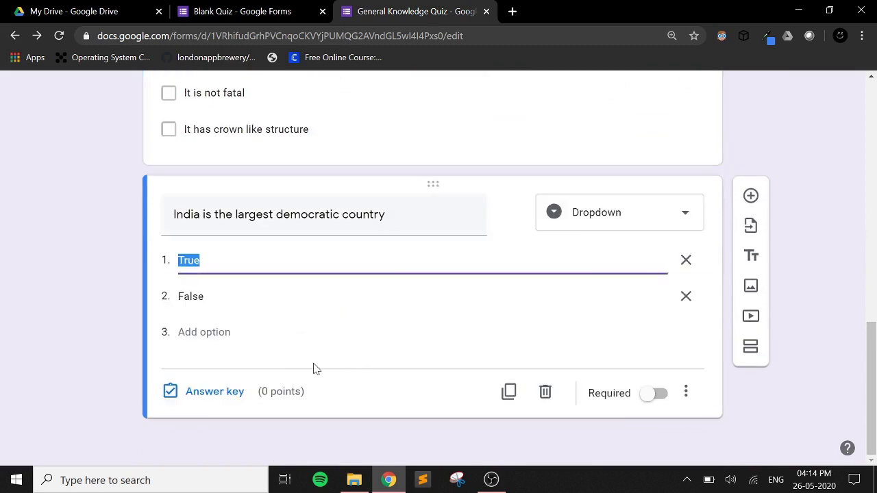
left_click(214, 391)
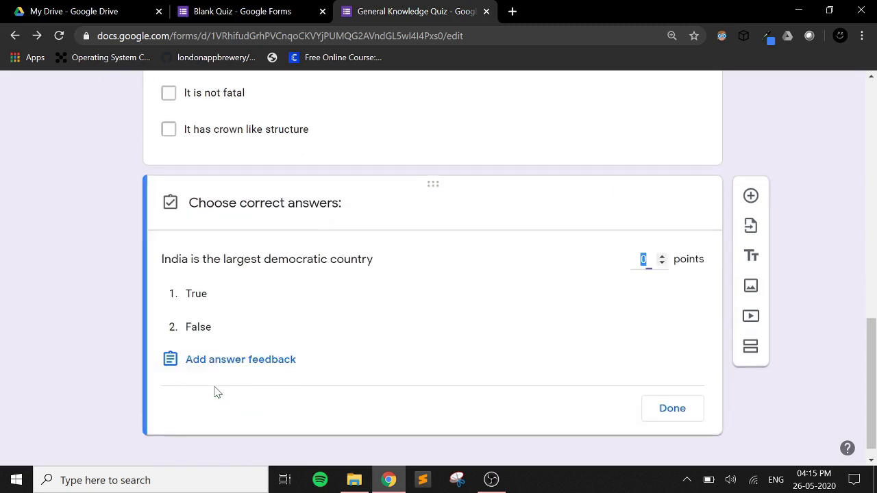
left_click(208, 299)
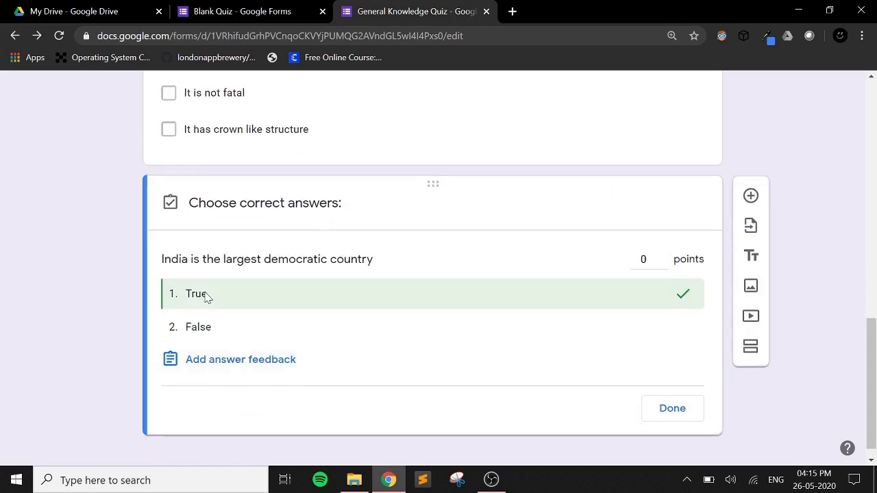
left_click(662, 256)
left_click(662, 257)
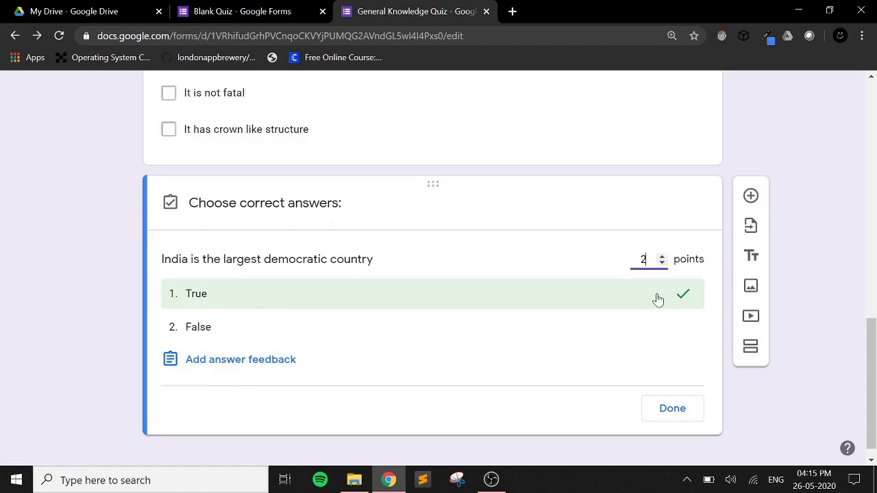
left_click(668, 410)
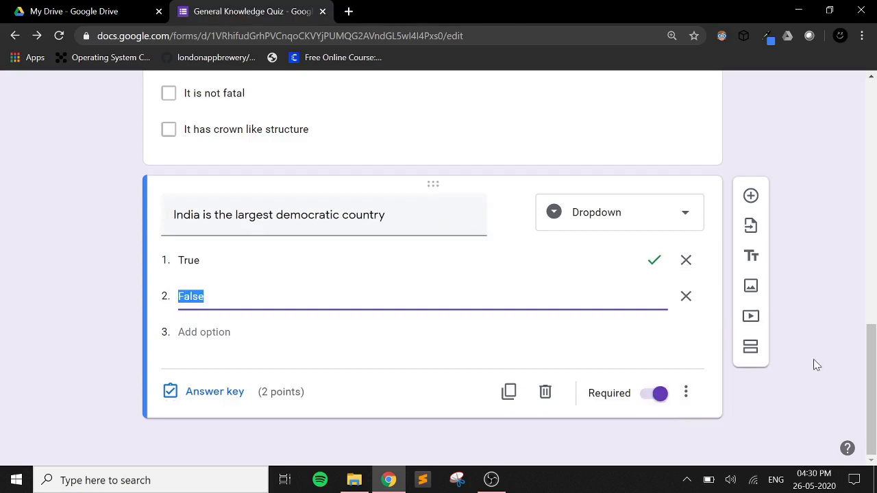
Step: Add a new section after the India question and title it "Multimedia Section"
left_click(751, 353)
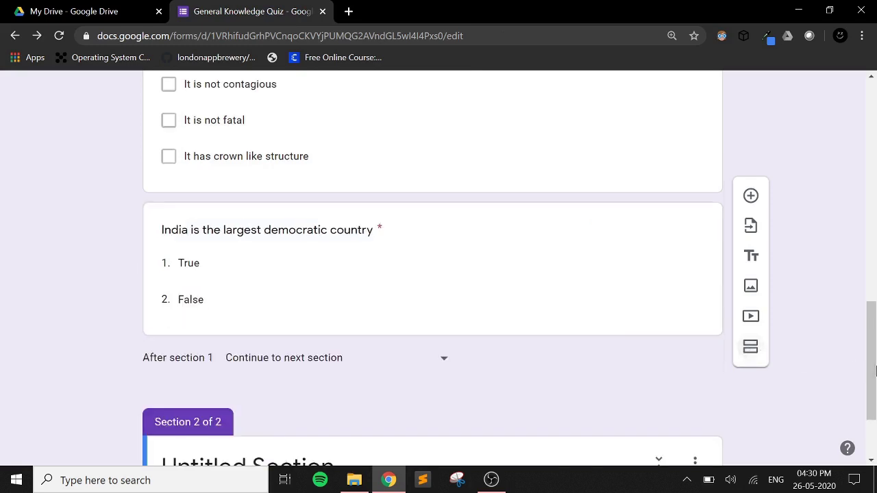
left_click_drag(871, 363, 875, 409)
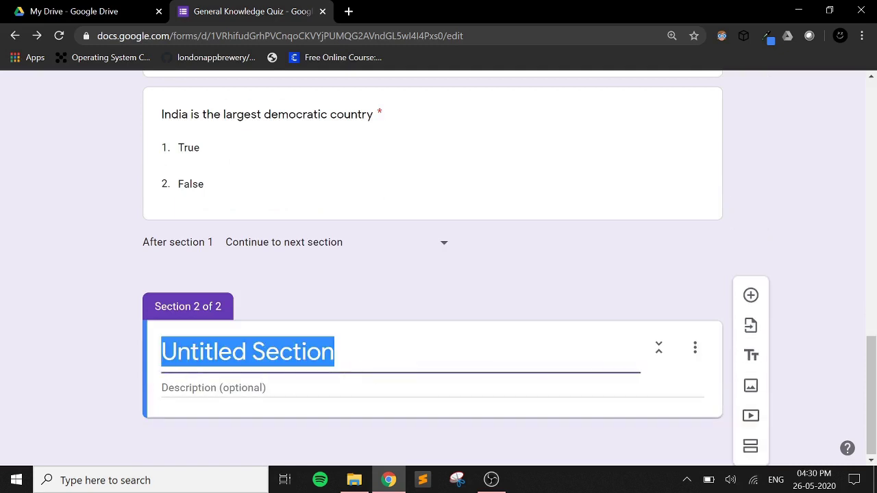
type("Multimedi")
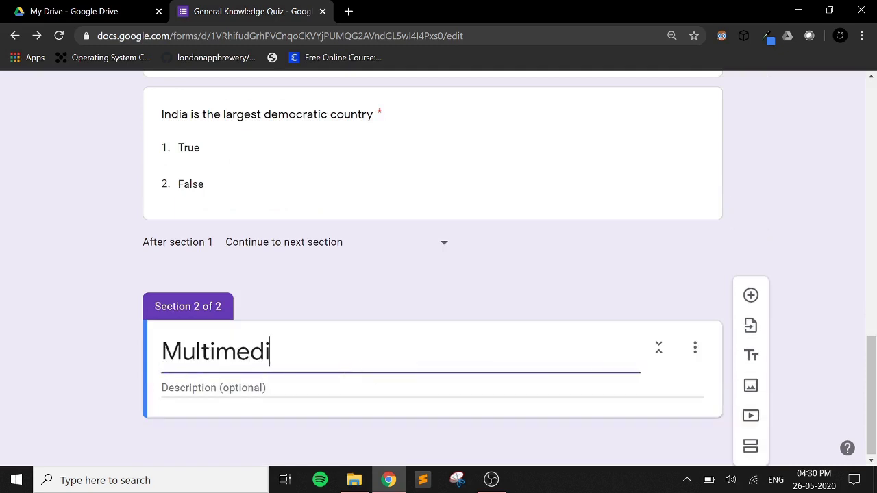
type("a Sec")
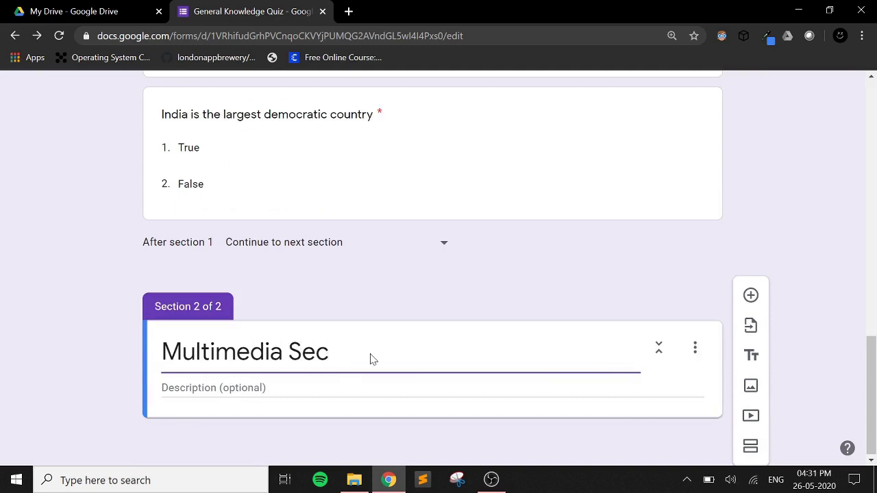
type("tion")
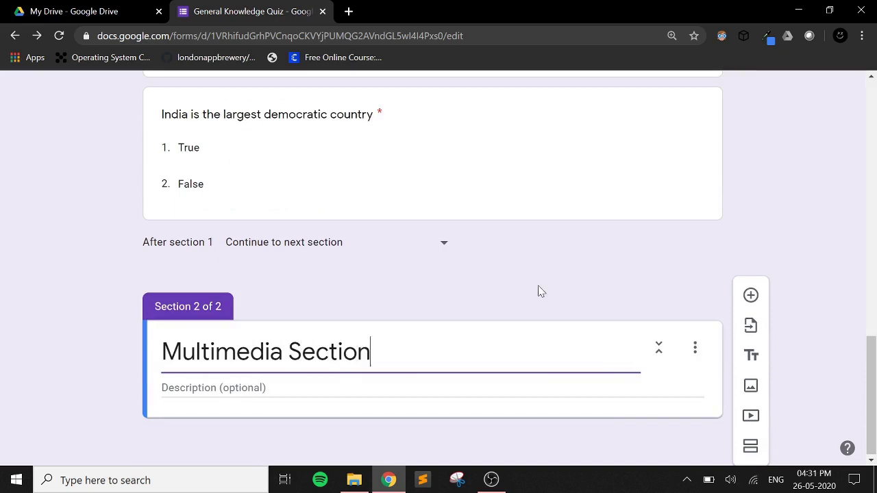
left_click(538, 291)
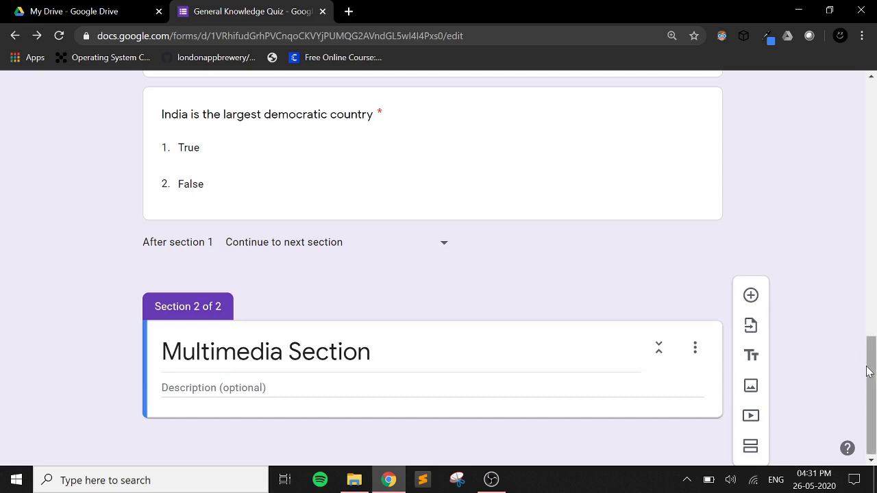
Step: Enable "Go to section based on answer" for the question "India is the largest democratic country"
left_click_drag(869, 371, 869, 364)
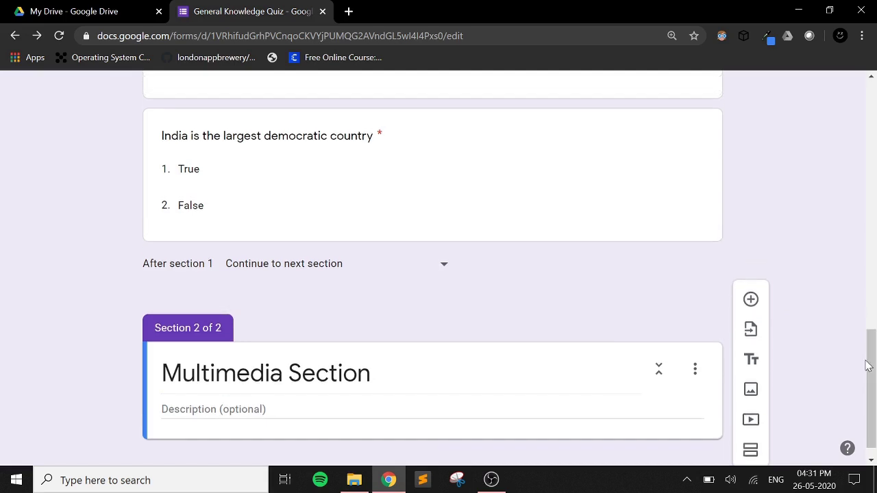
left_click(612, 171)
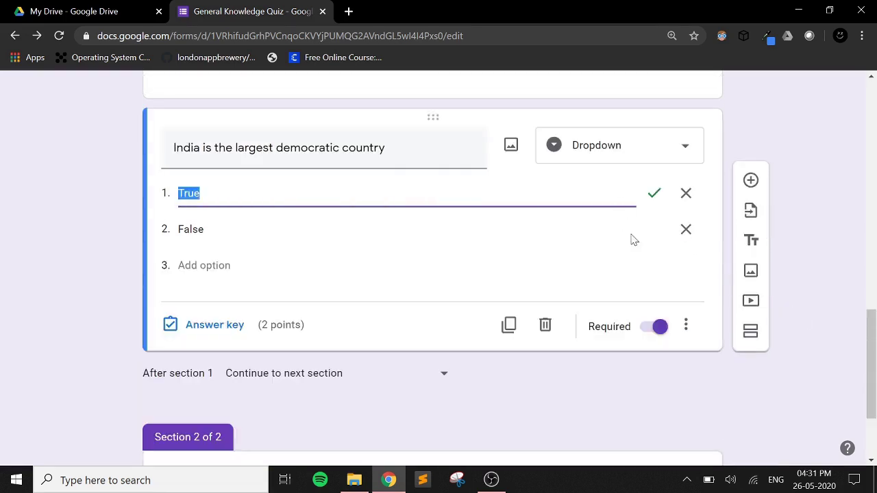
left_click(685, 325)
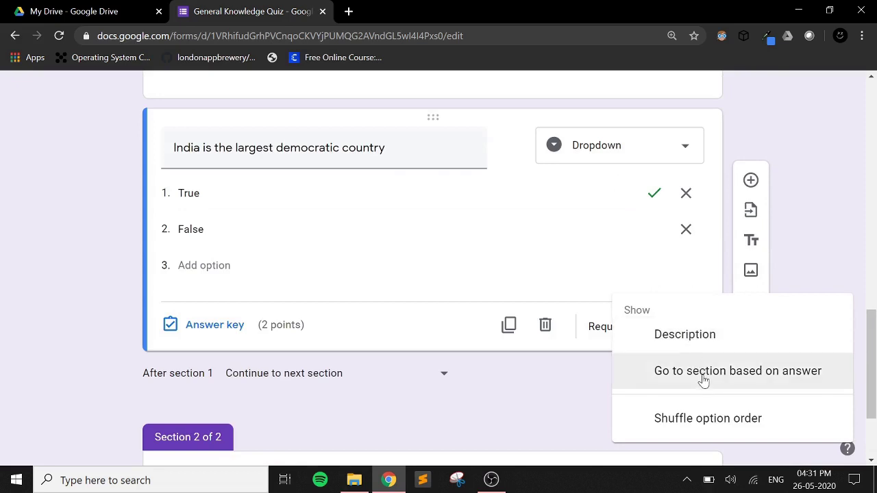
left_click(704, 379)
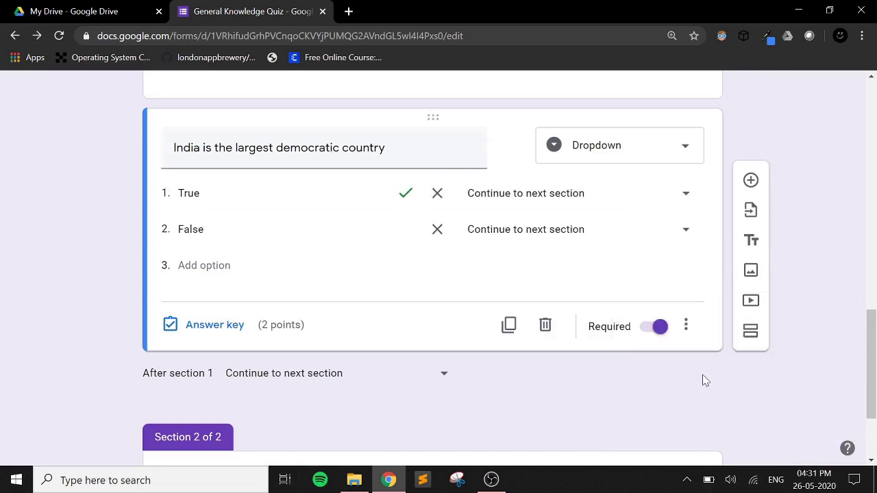
Step: Set True to go to section 1 and False to section 2 (Multimedia Section), and change True to Submit form
left_click(686, 198)
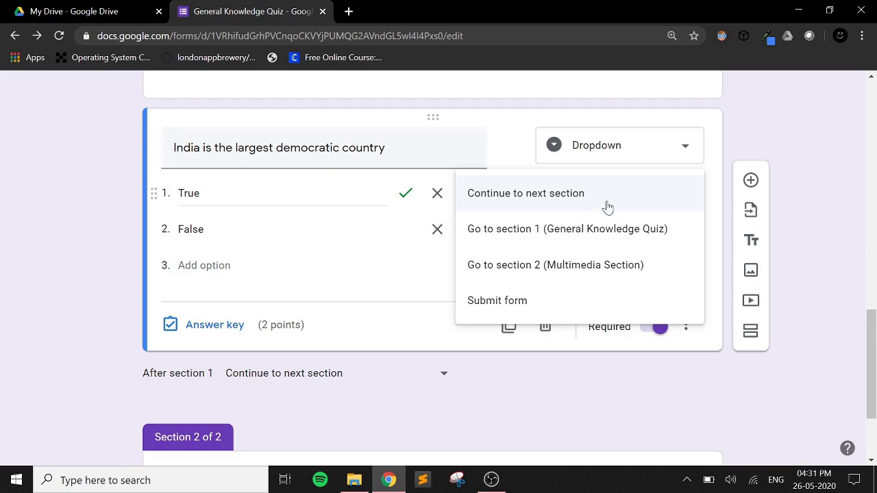
left_click(608, 229)
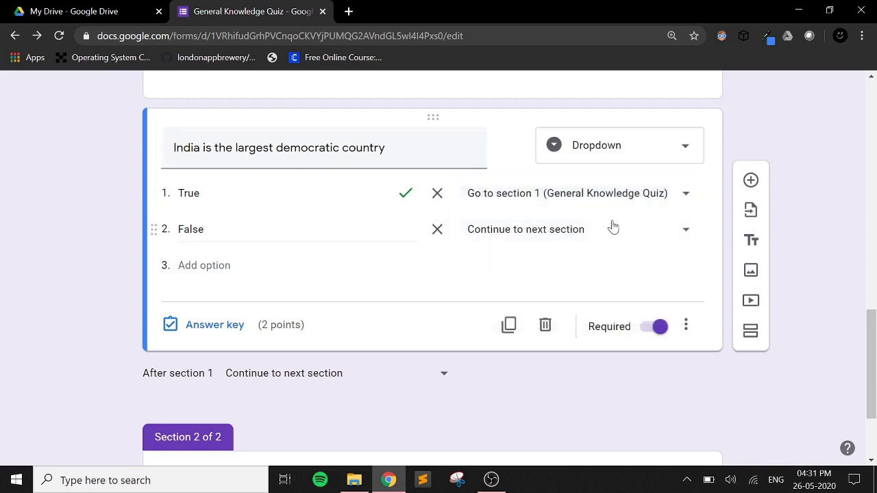
left_click(647, 232)
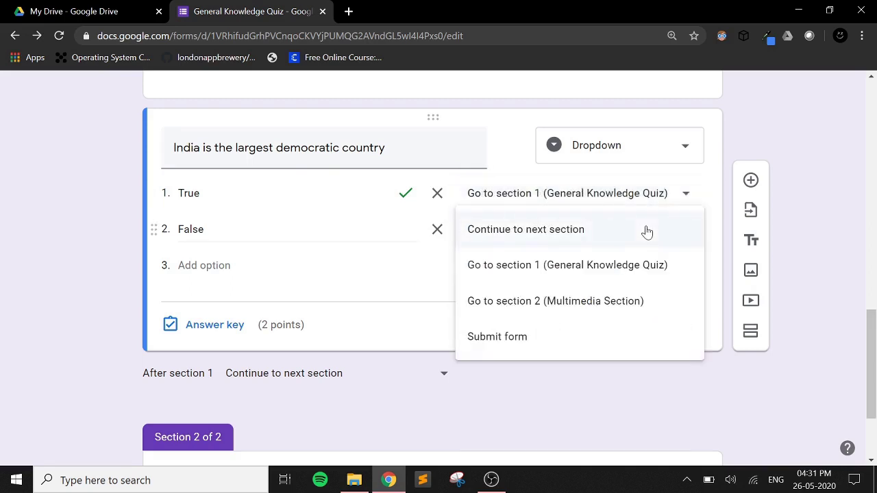
left_click(605, 307)
left_click(617, 203)
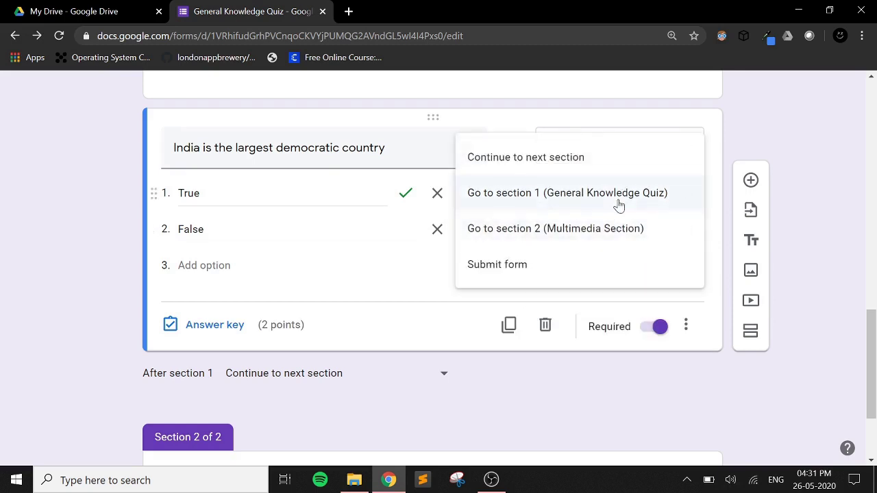
left_click(589, 269)
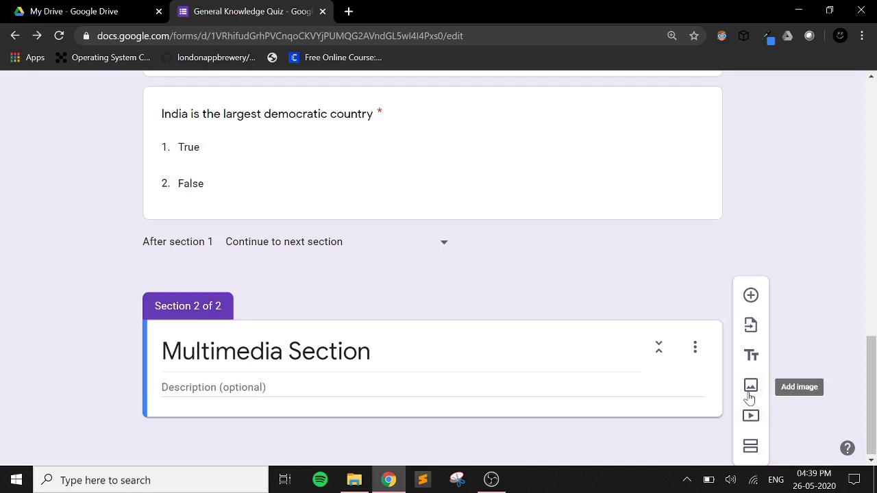
Step: Add a question to the Multimedia Section and insert the image mother-teresa-9504160-1-402.jpg from the Desktop into it
left_click(751, 296)
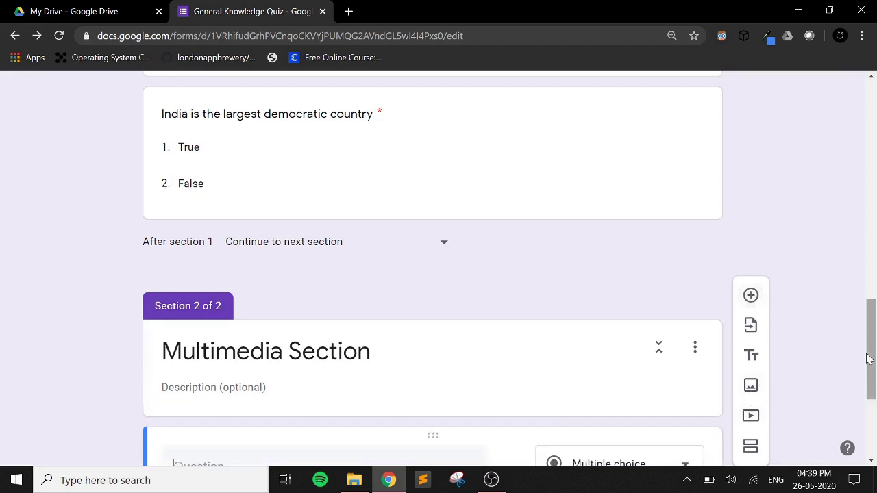
left_click_drag(873, 362, 871, 422)
mouse_move(515, 274)
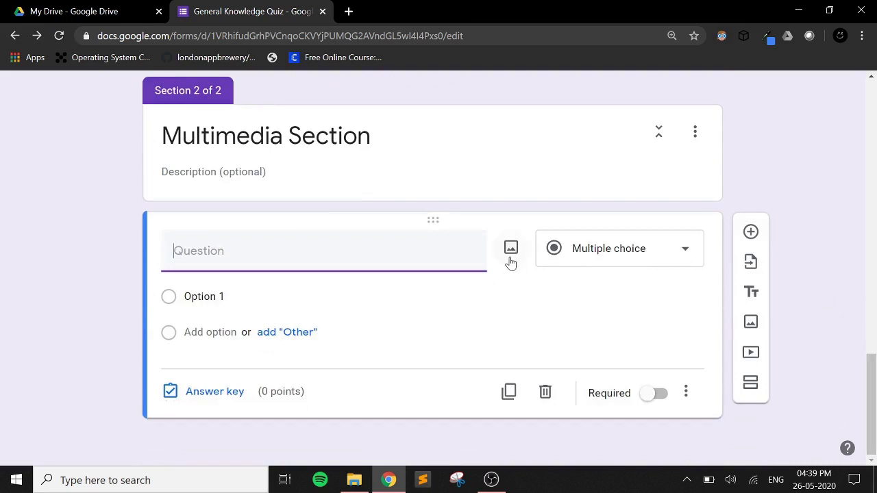
left_click(511, 258)
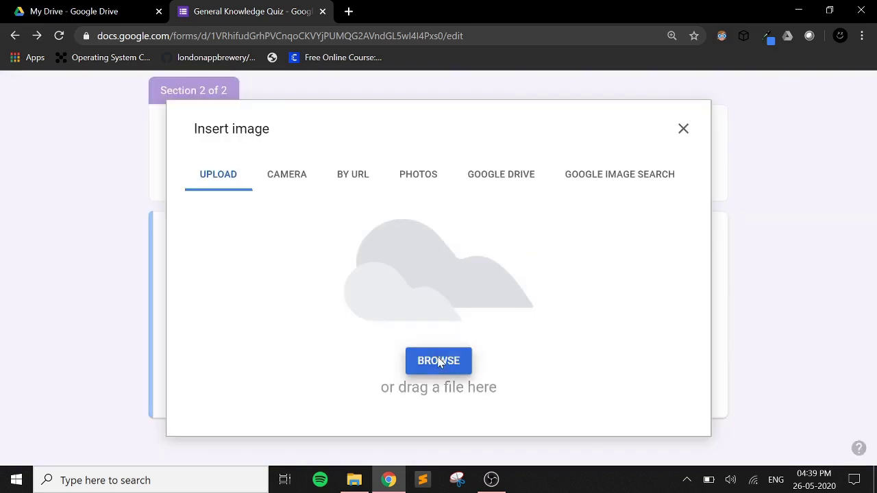
left_click(439, 361)
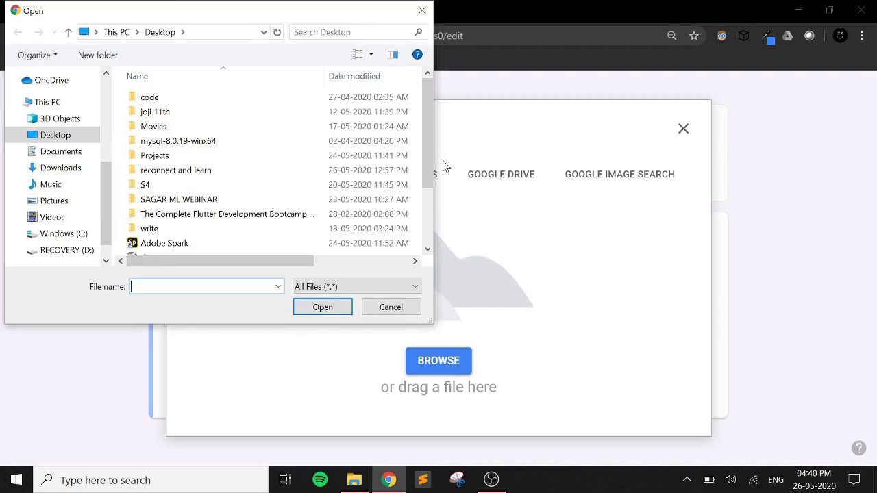
left_click_drag(428, 159, 428, 221)
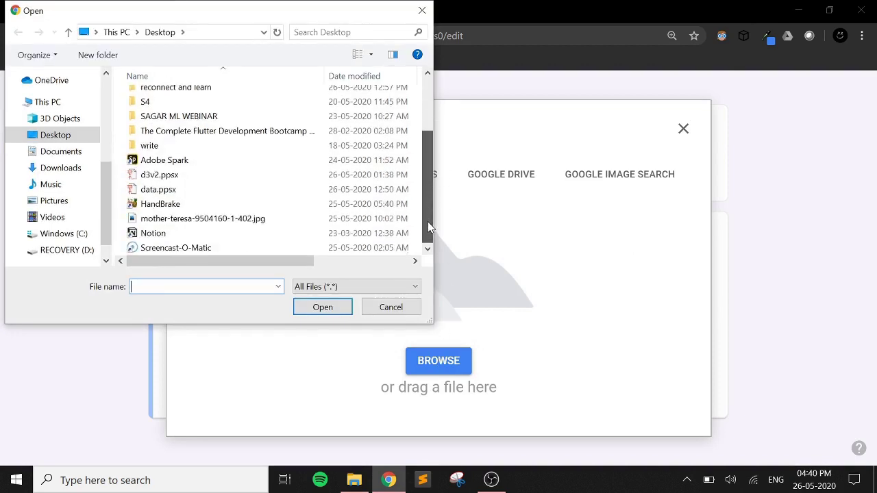
double_click(263, 219)
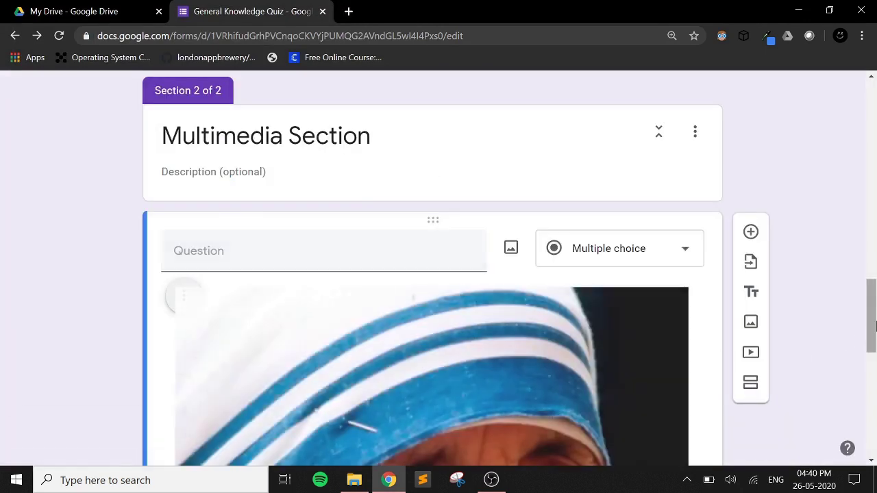
Step: Shrink the question's image to about half its width and center align it
scroll(874, 366, "down", 3)
scroll(871, 353, "up", 1)
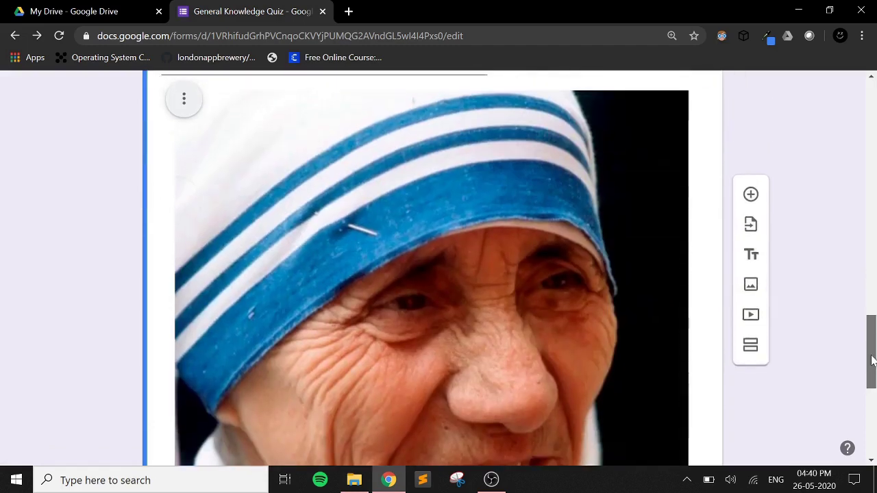
left_click(550, 272)
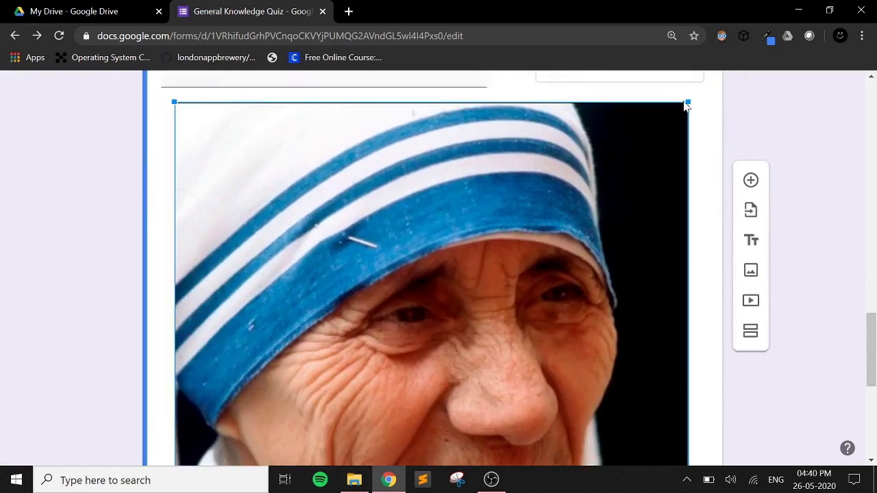
left_click_drag(688, 101, 433, 407)
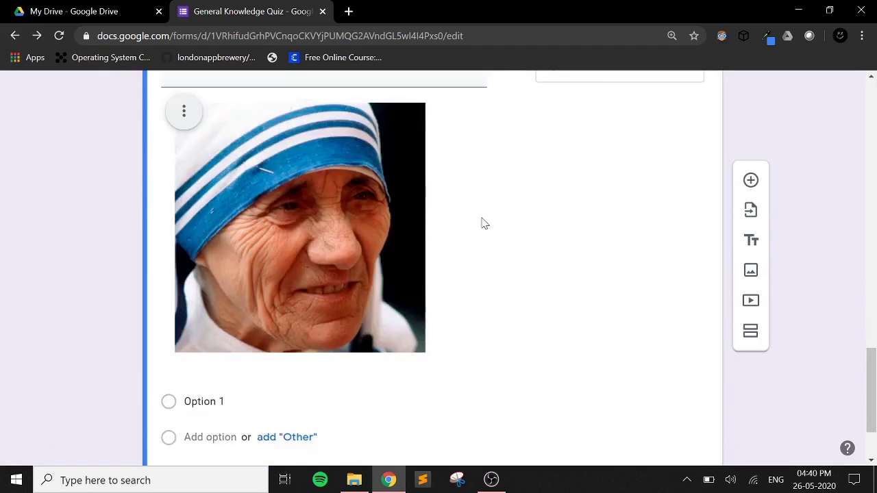
left_click(182, 112)
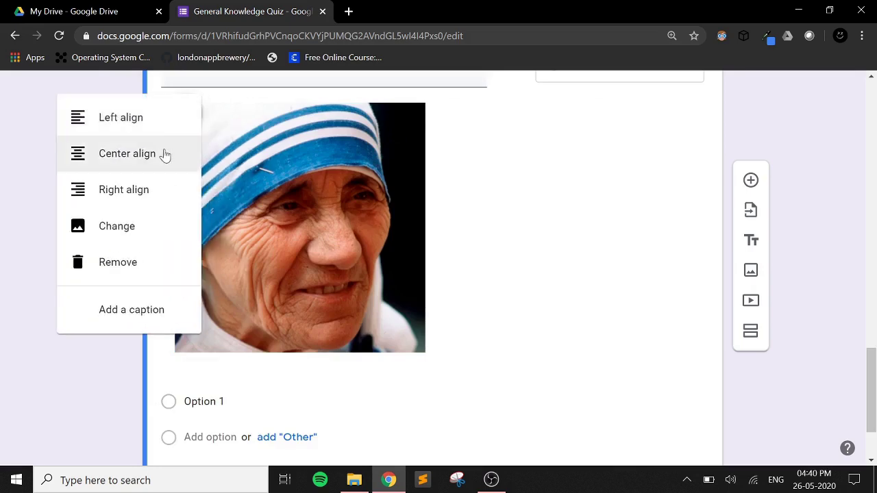
left_click(164, 155)
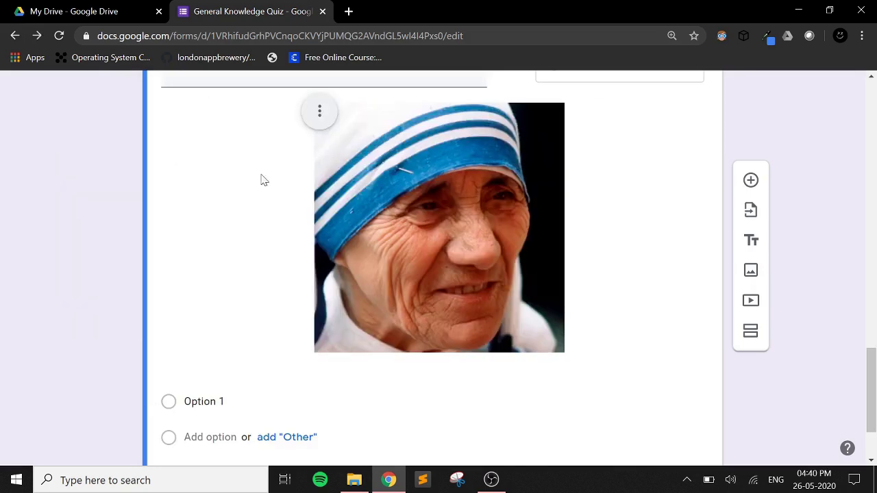
Step: Enter "Identify this personality" as the text of the image question
scroll(843, 317, "up", 4)
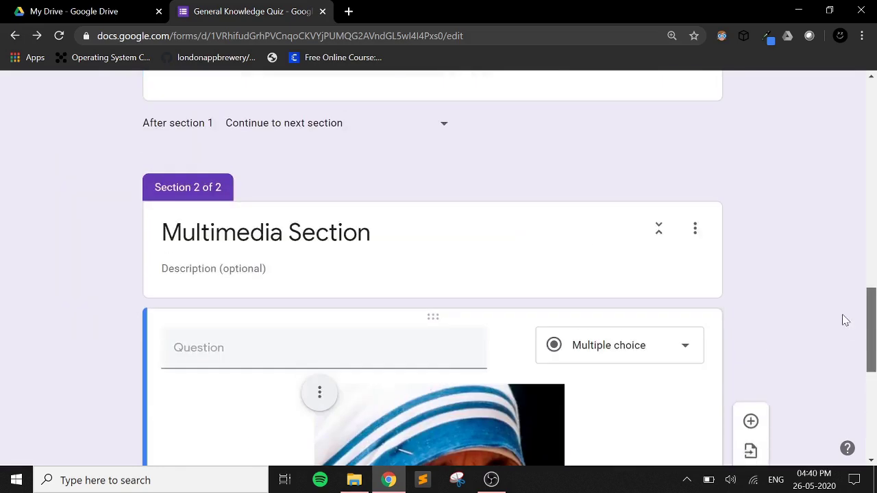
scroll(850, 347, "down", 2)
left_click(405, 220)
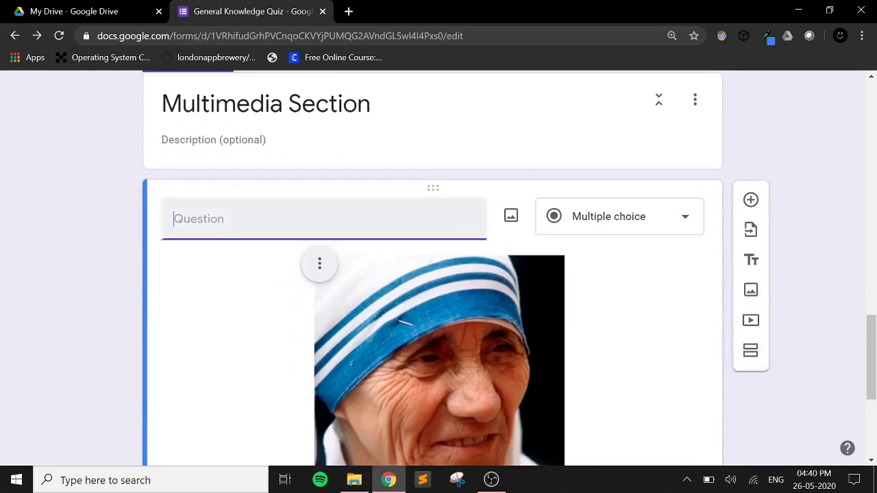
type("Identi")
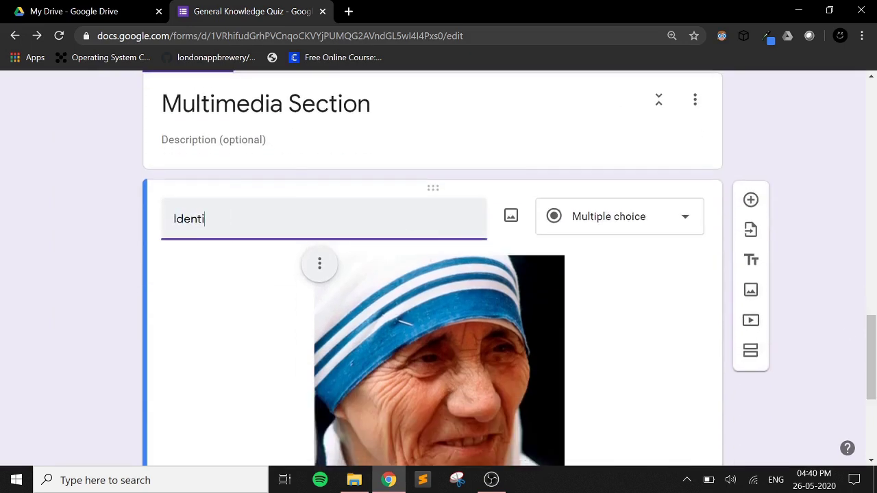
type("fy this personality")
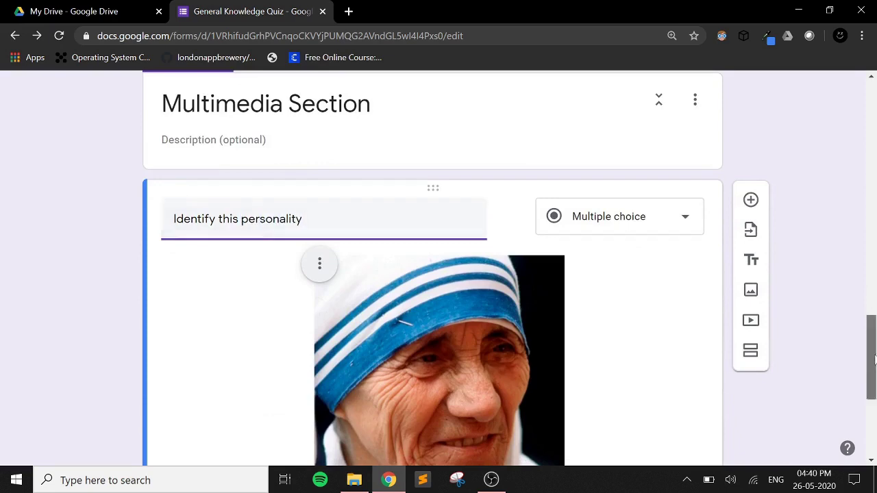
Step: Change the type of the question "Identify this personality" to Short answer and open its answer key
left_click_drag(875, 360, 876, 336)
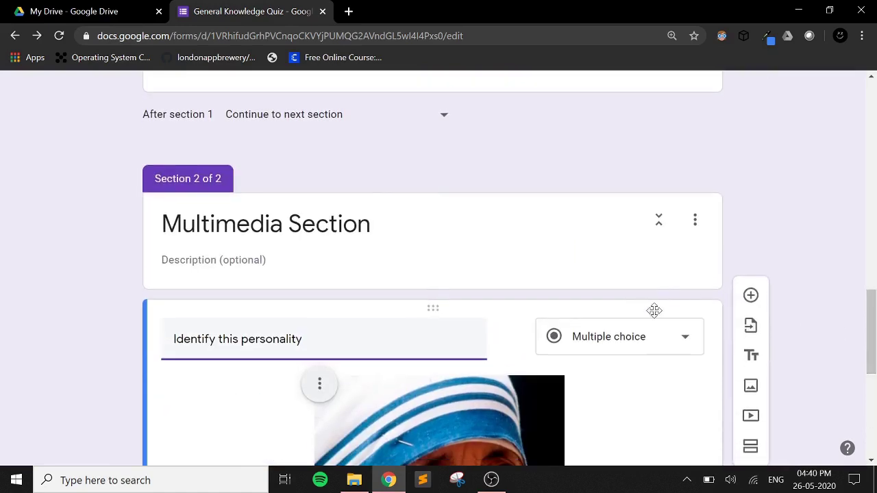
left_click(658, 336)
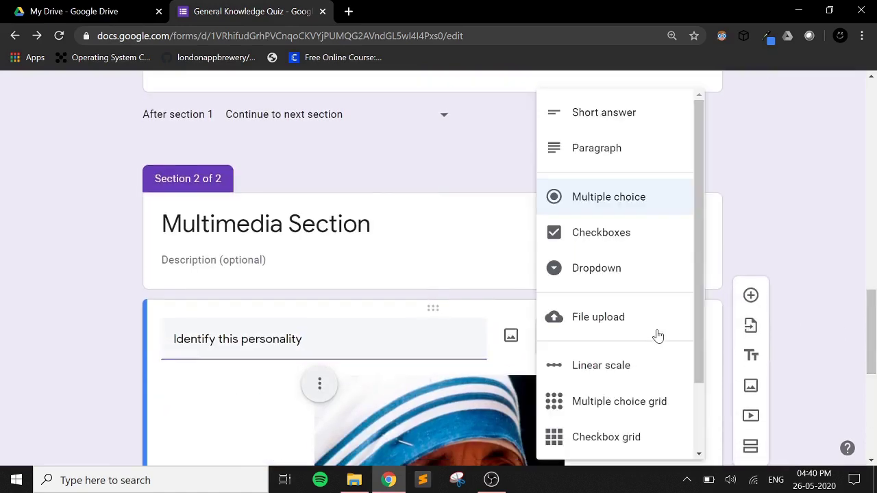
left_click(599, 118)
left_click_drag(875, 359, 874, 430)
left_click(200, 411)
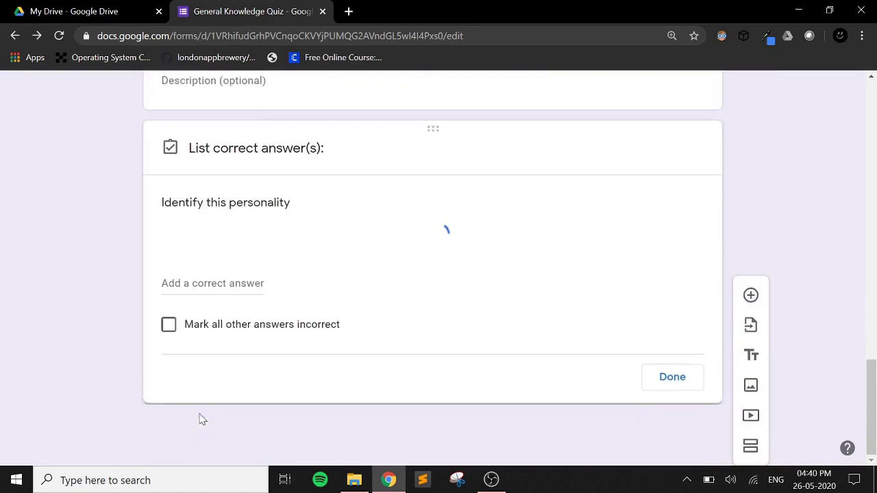